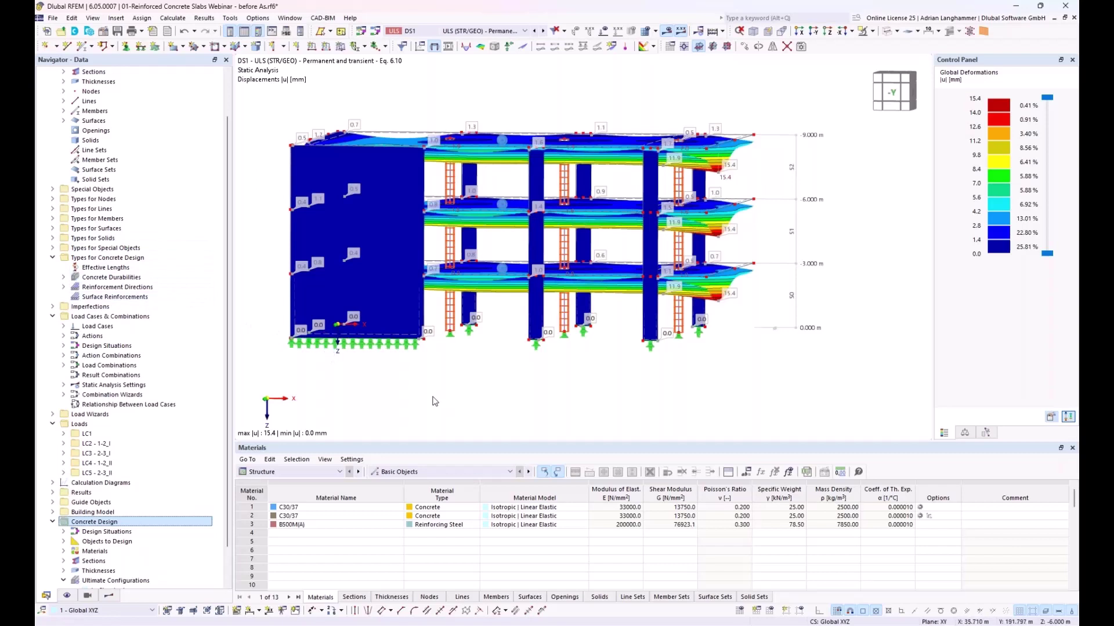
# Step: Show the Concrete Design input data with the list of objects to design in the table
pyautogui.click(318, 472)
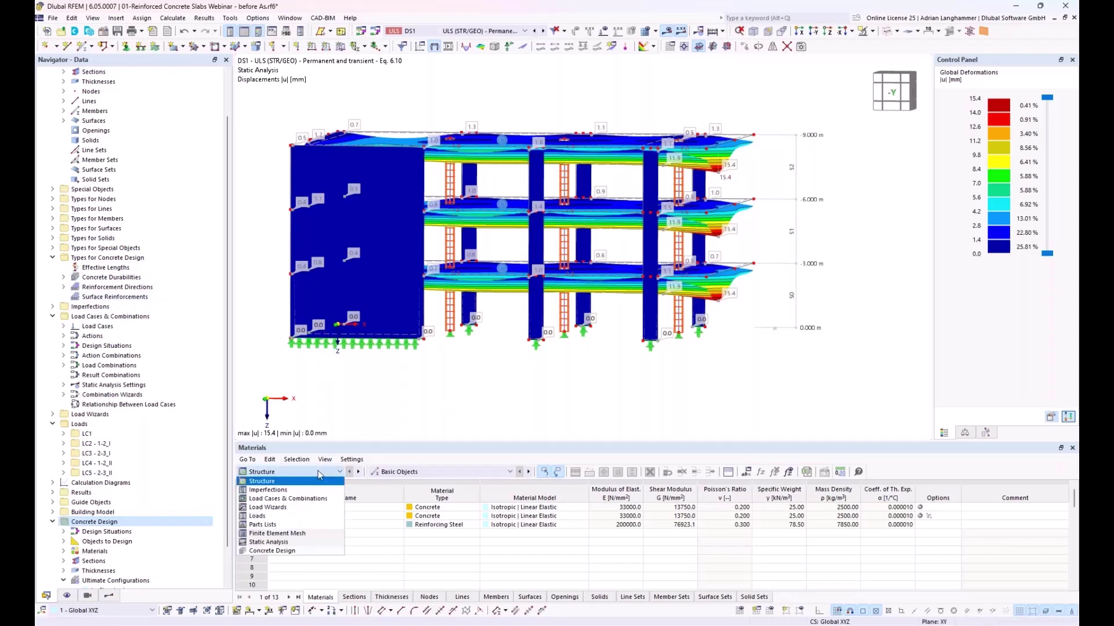
pyautogui.click(313, 551)
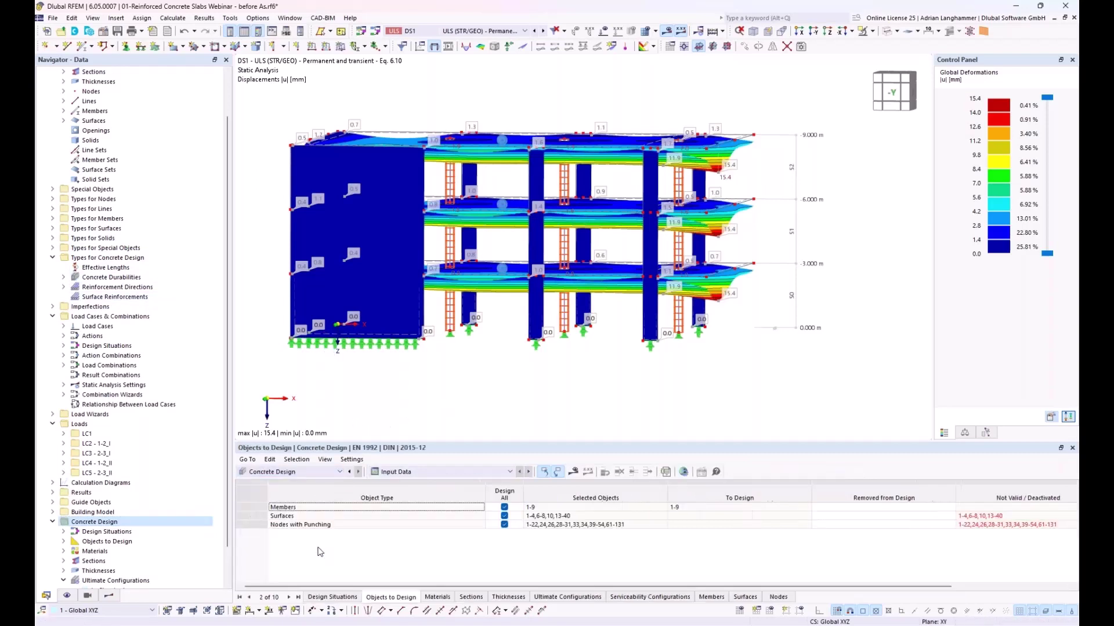
pyautogui.click(295, 472)
pyautogui.click(264, 551)
# Step: Isolate the middle floor slab at the 6.000 m level and display it in plan view without results
pyautogui.keyDown('ctrl'); pyautogui.moveTo(352, 259); pyautogui.dragTo(374, 249, button='middle'); pyautogui.keyUp('ctrl')
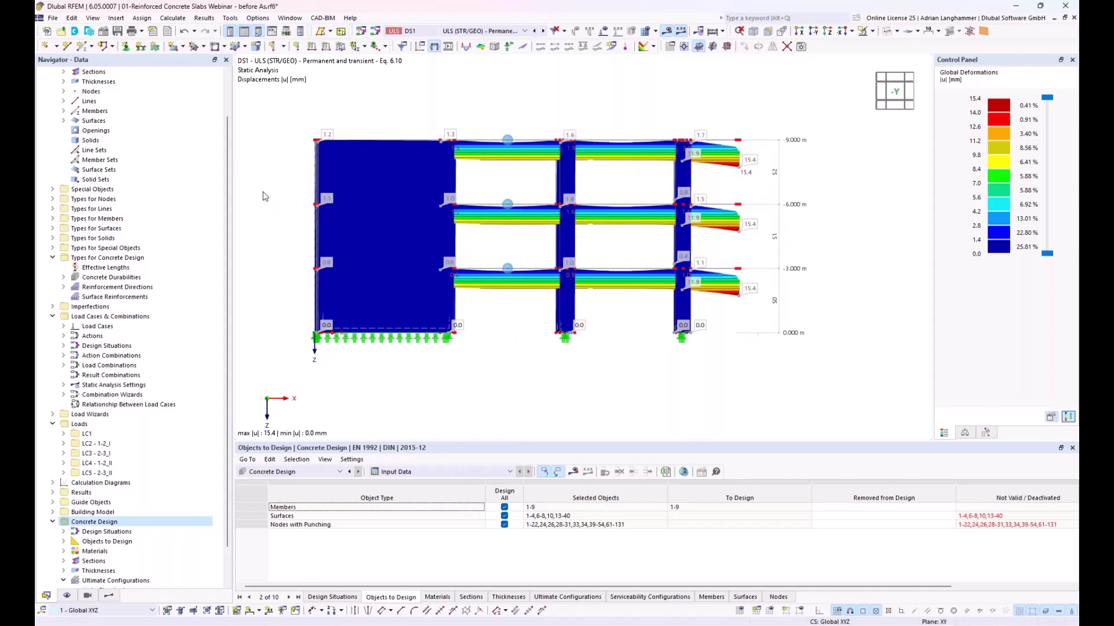
pyautogui.moveTo(253, 189); pyautogui.dragTo(850, 232)
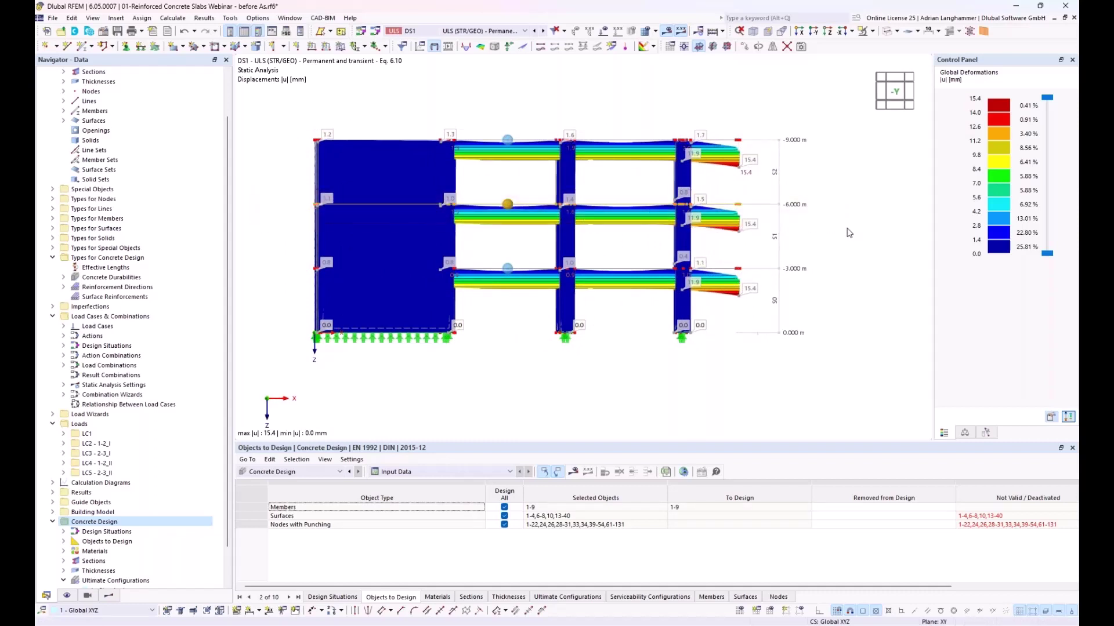
pyautogui.click(872, 31)
pyautogui.press('Escape')
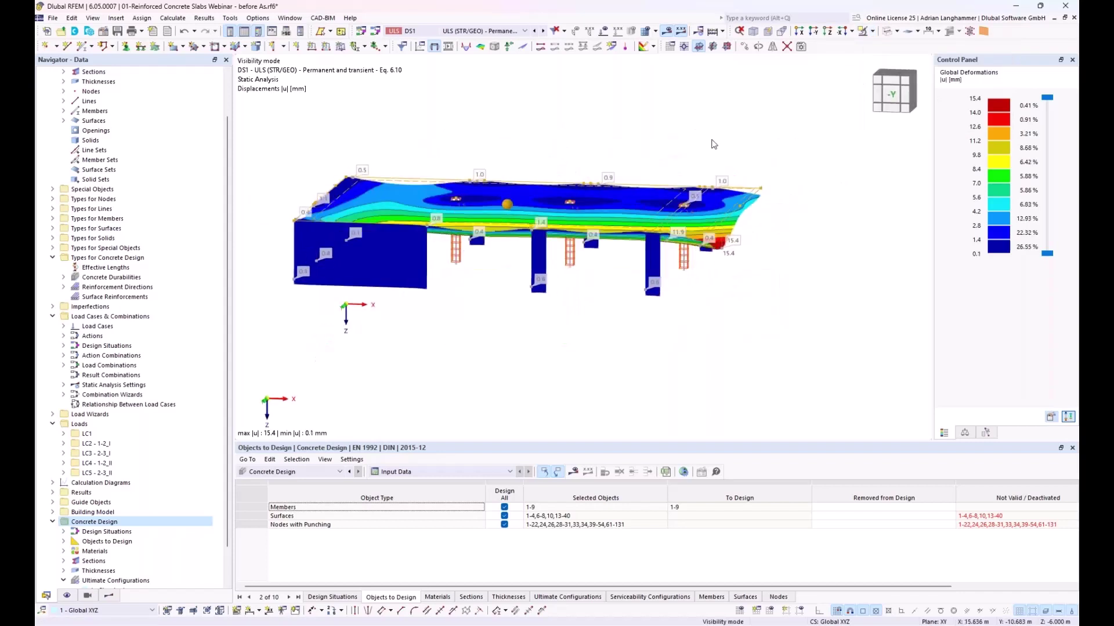
pyautogui.click(698, 46)
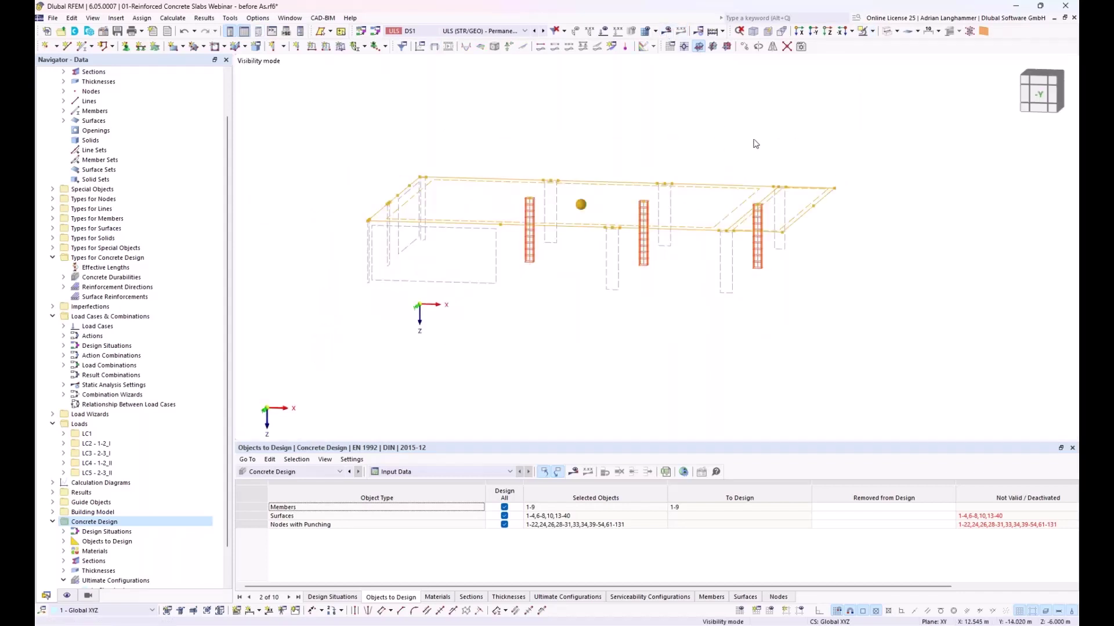
pyautogui.click(827, 33)
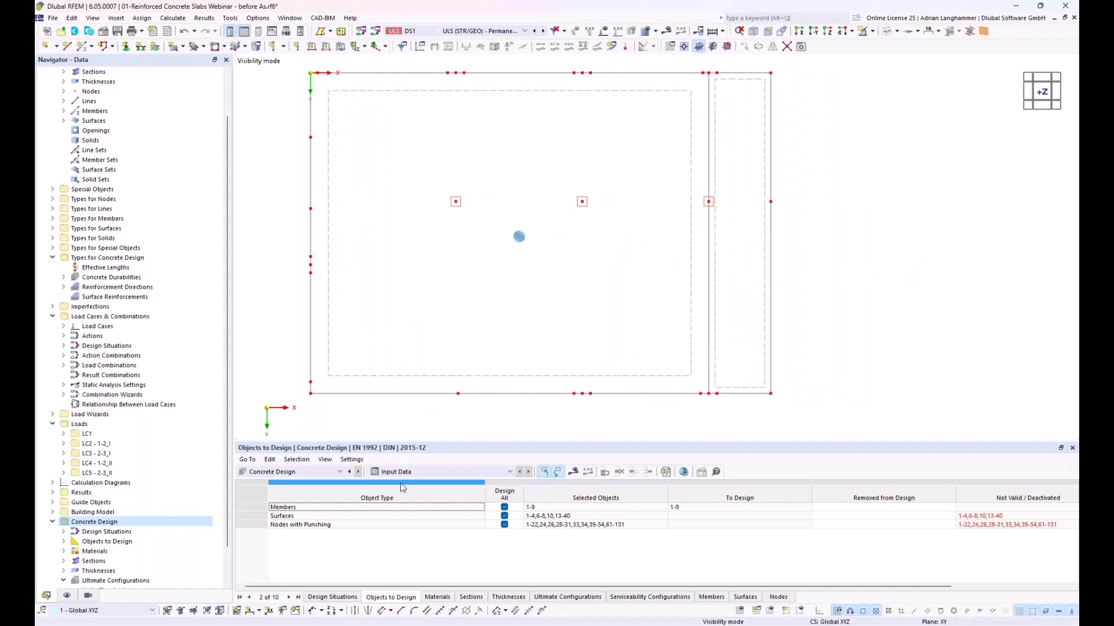
# Step: Exclude all members and all nodes with punching from the concrete design
pyautogui.click(504, 508)
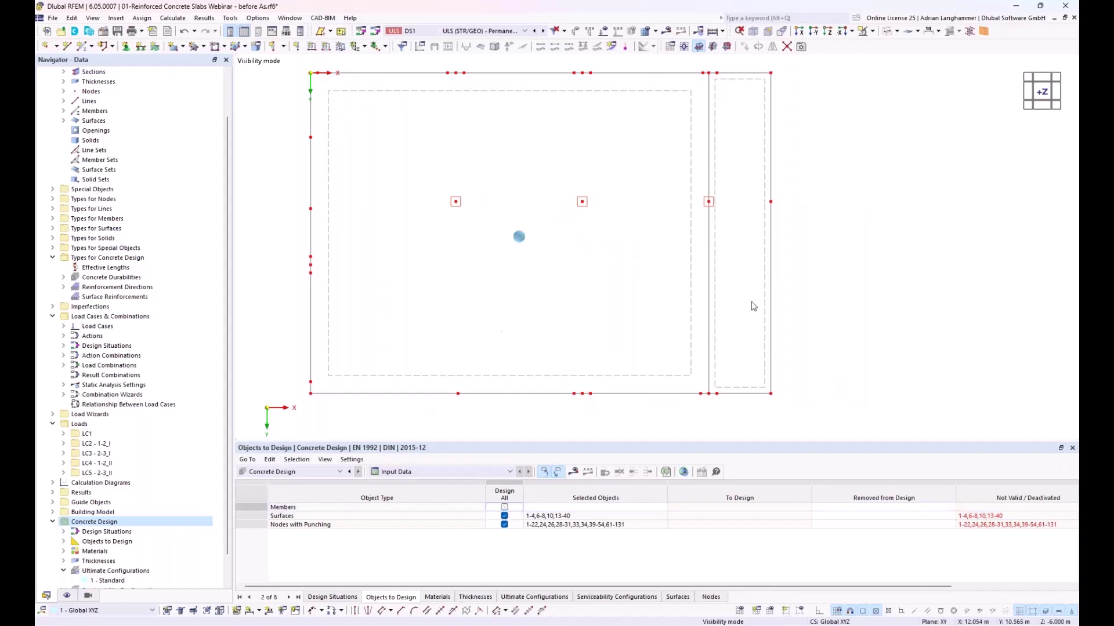
pyautogui.click(507, 525)
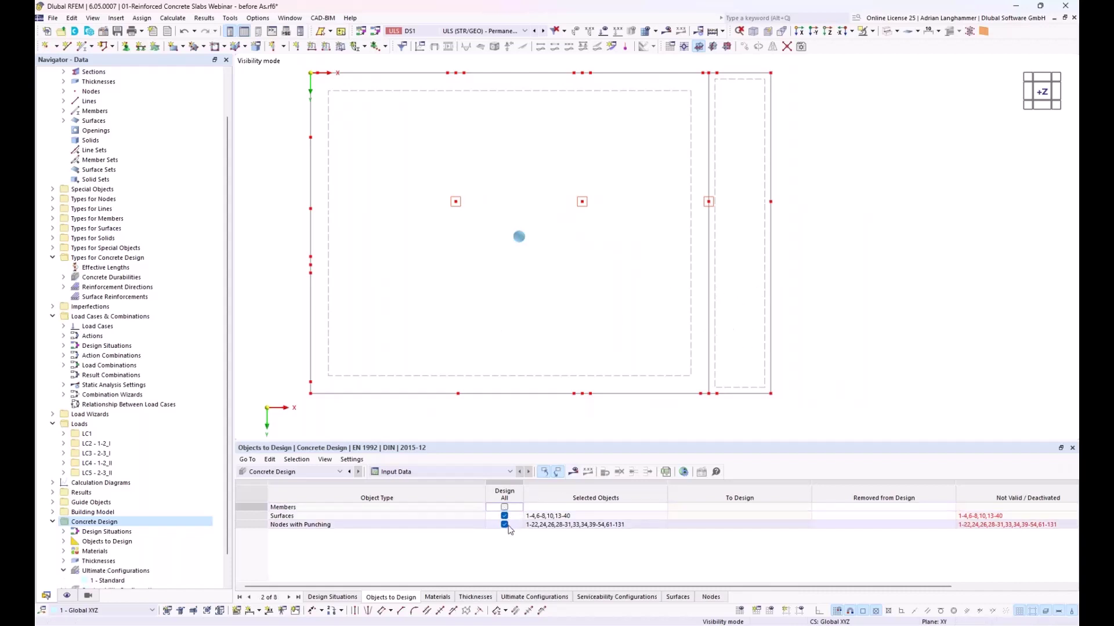
pyautogui.click(505, 524)
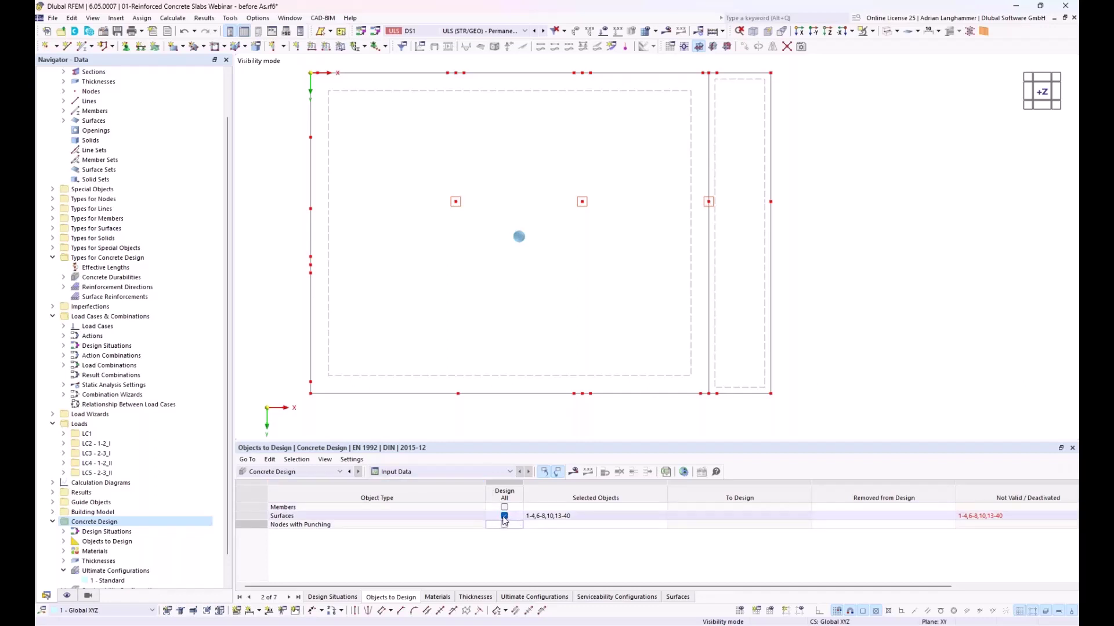
# Step: Turn off designing all surfaces and assign only slab surfaces 17 and 18 to the concrete design
pyautogui.click(504, 517)
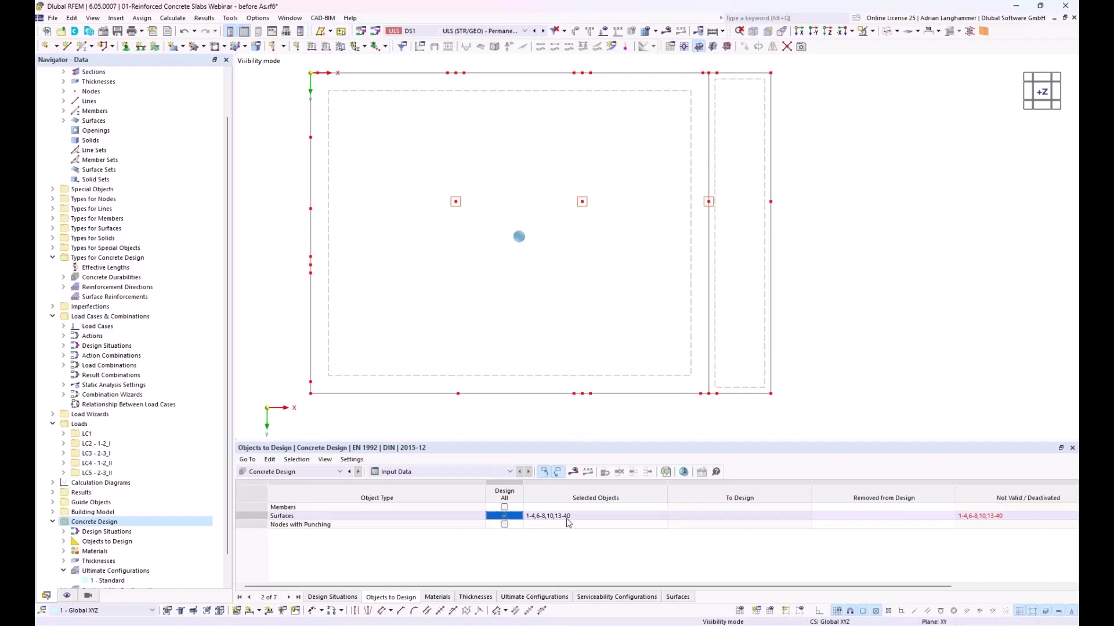
pyautogui.click(662, 516)
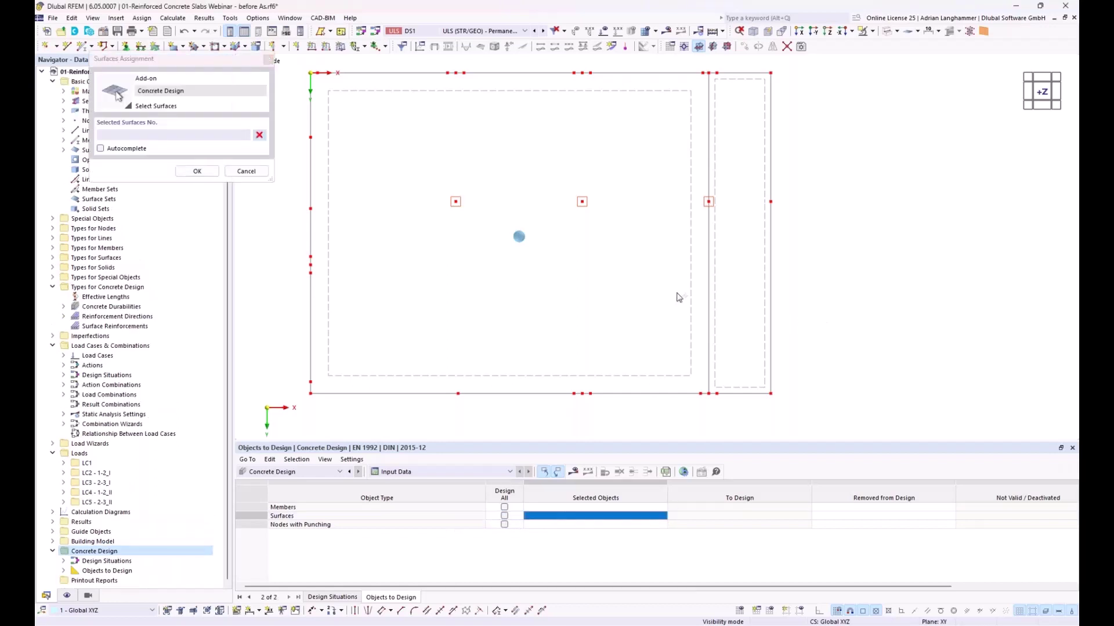
pyautogui.click(197, 171)
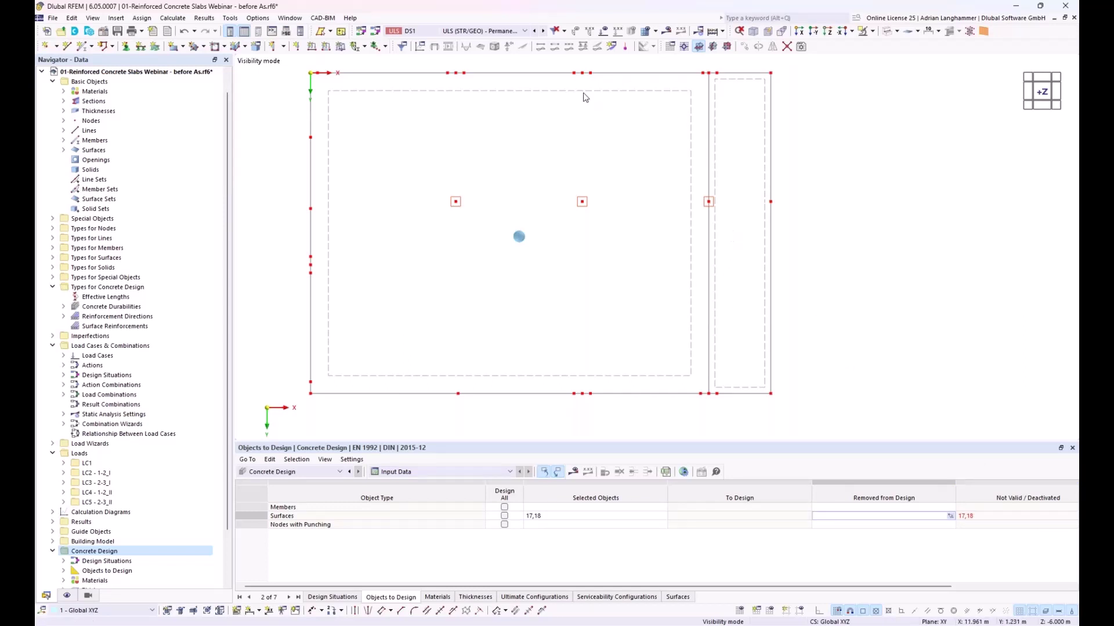
pyautogui.press('Escape')
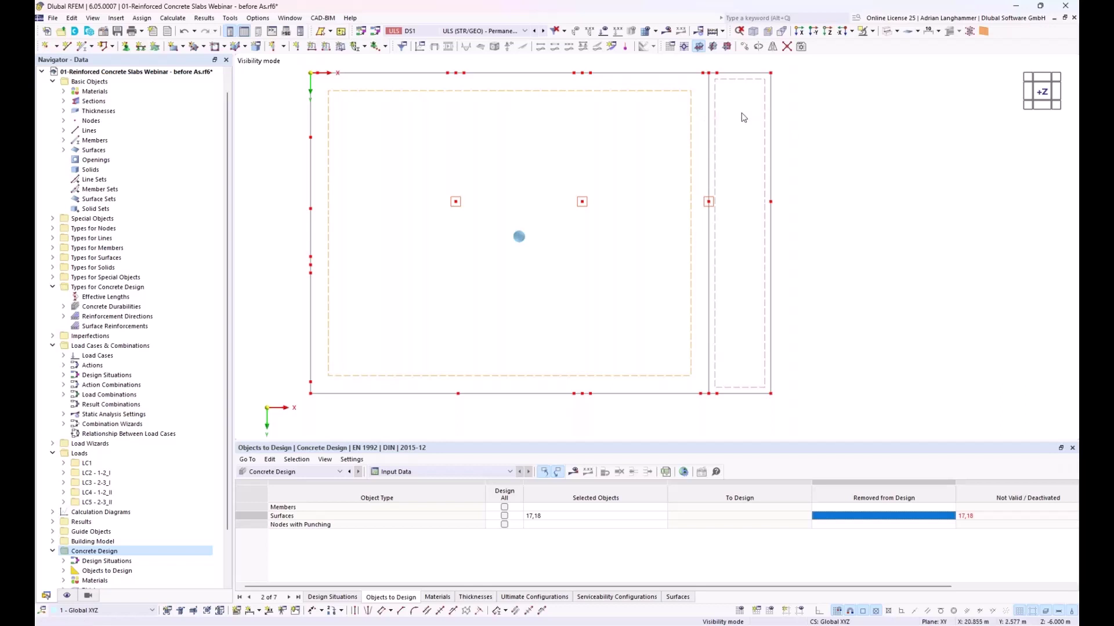
# Step: Open slab surfaces 17 and 18 for editing and review their concrete cover, reinforcement directions and surface reinforcement settings
pyautogui.doubleClick(717, 101)
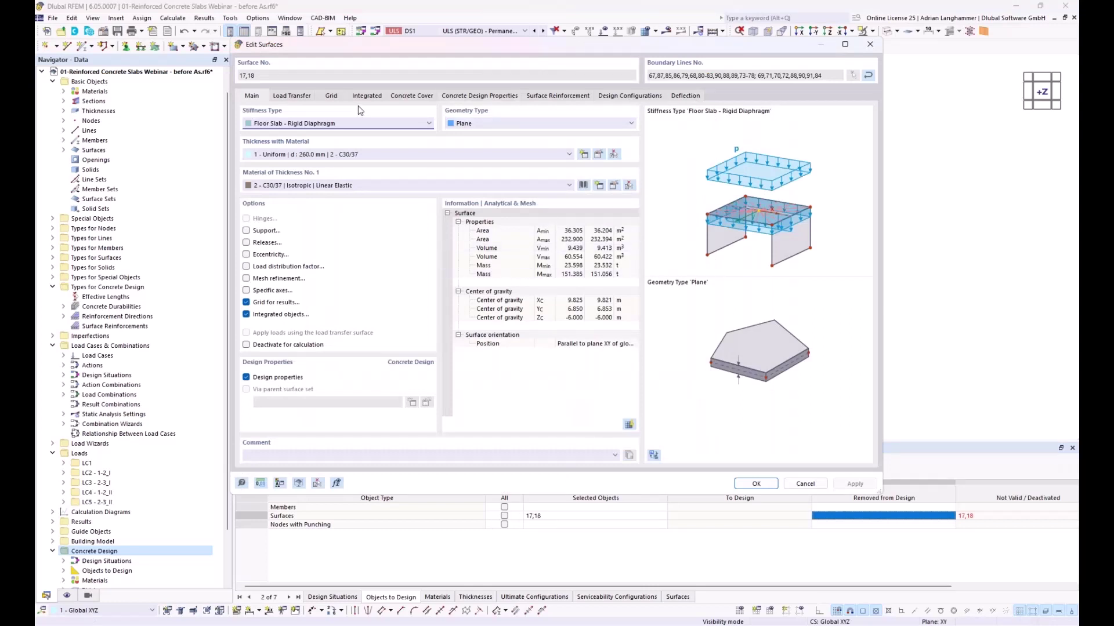
pyautogui.click(409, 96)
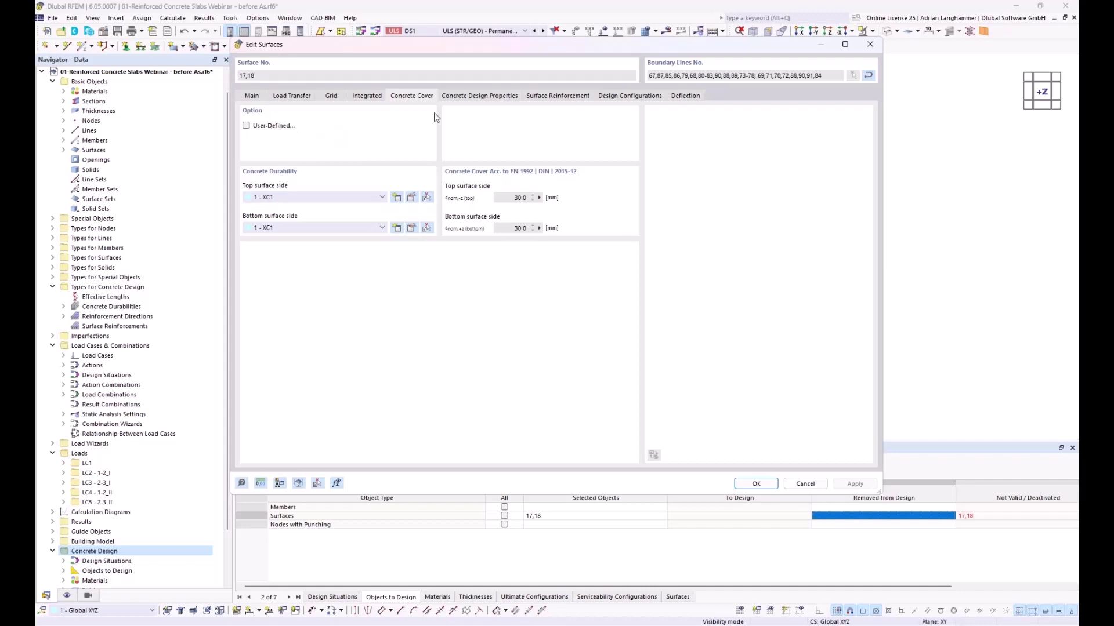
pyautogui.click(457, 98)
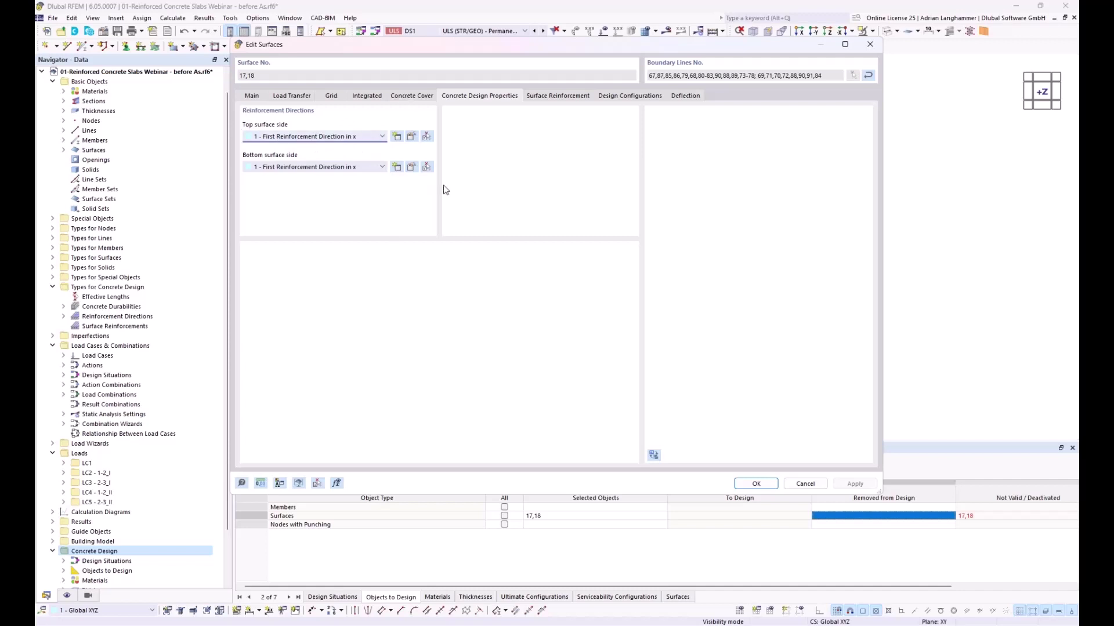
pyautogui.click(557, 99)
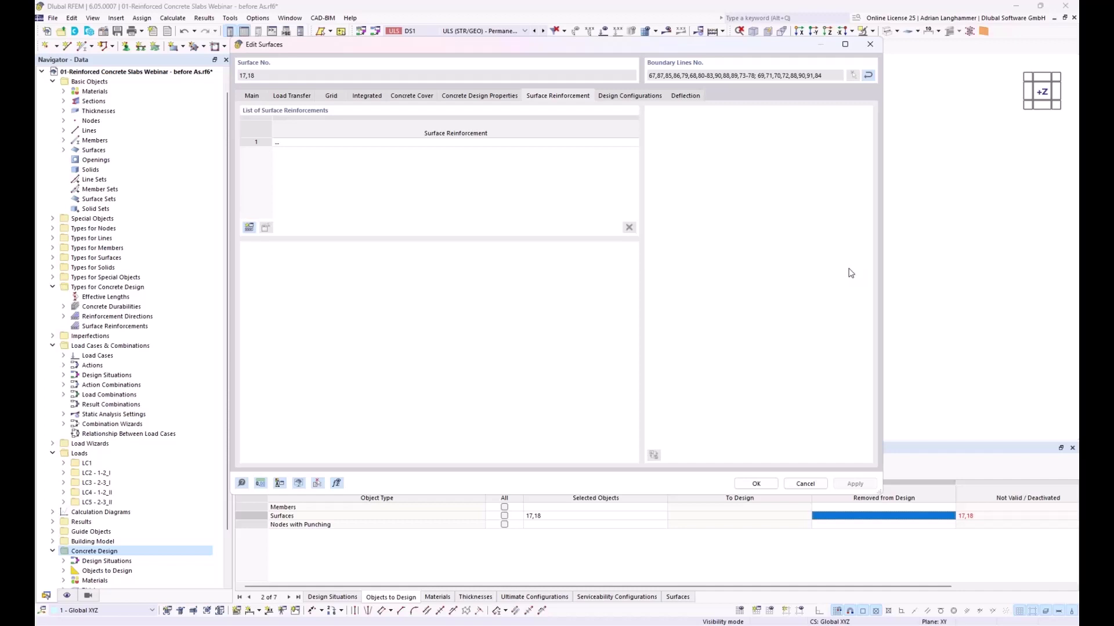
# Step: Create a new surface reinforcement for surfaces 17 and 18 with Mesh as the reinforcement type
pyautogui.click(248, 227)
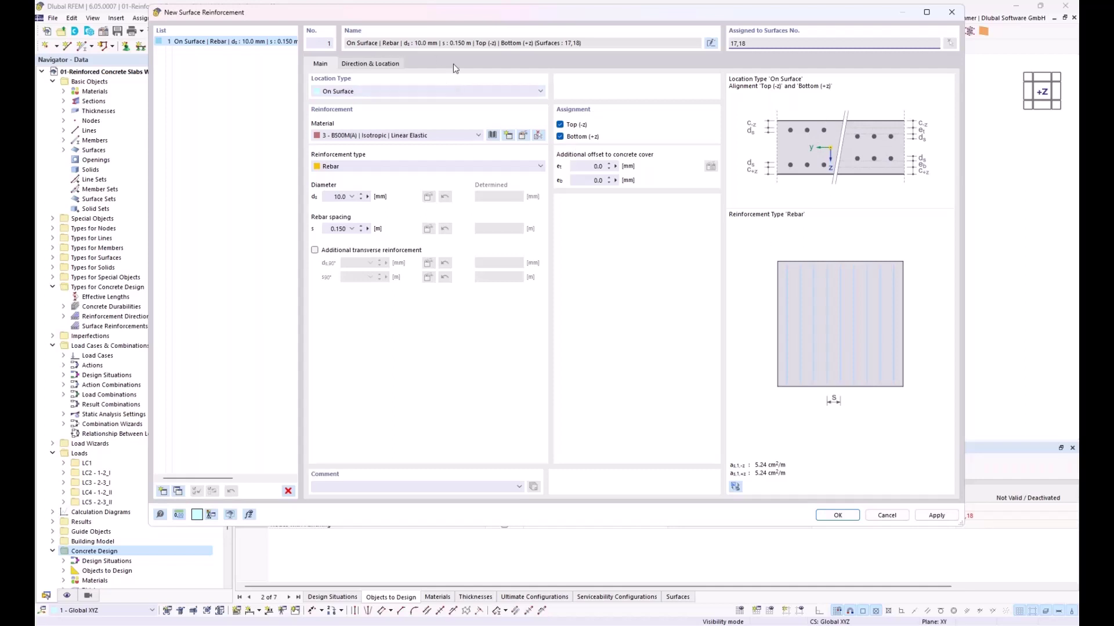
pyautogui.moveTo(444, 13); pyautogui.dragTo(445, 51)
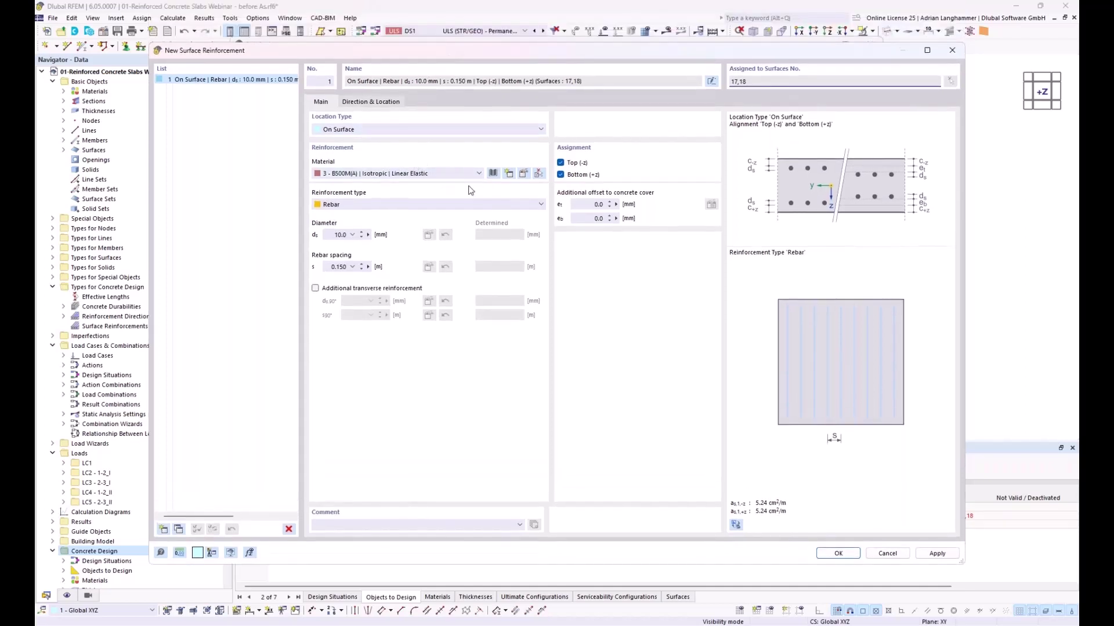
pyautogui.click(459, 211)
pyautogui.click(444, 216)
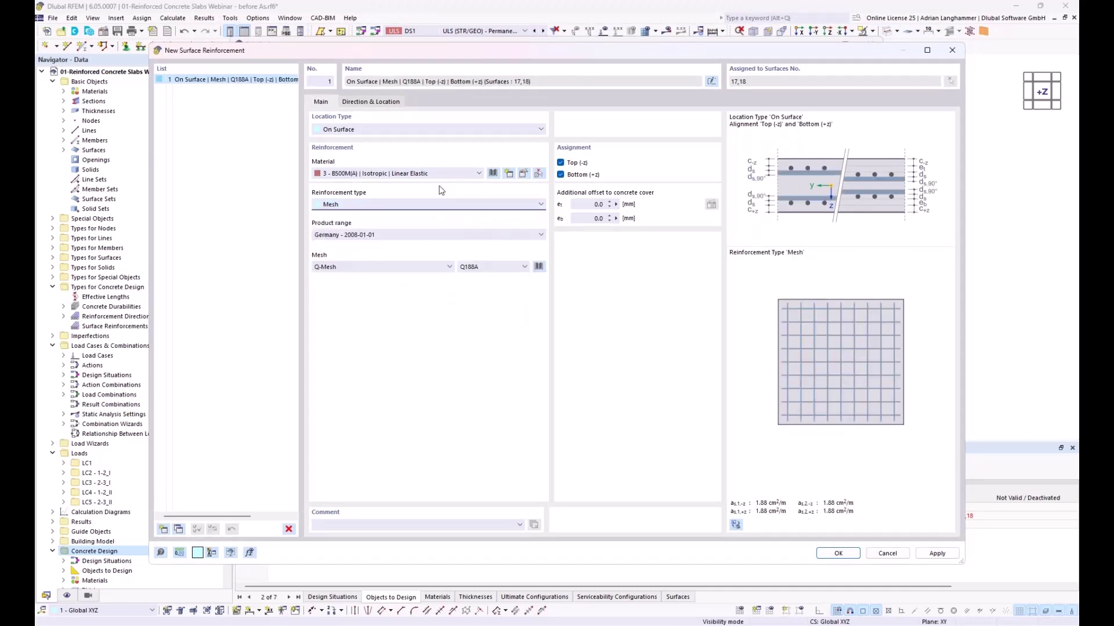
# Step: Set the Q-Mesh size to Q424A, apply it and confirm the new surface reinforcement
pyautogui.click(500, 267)
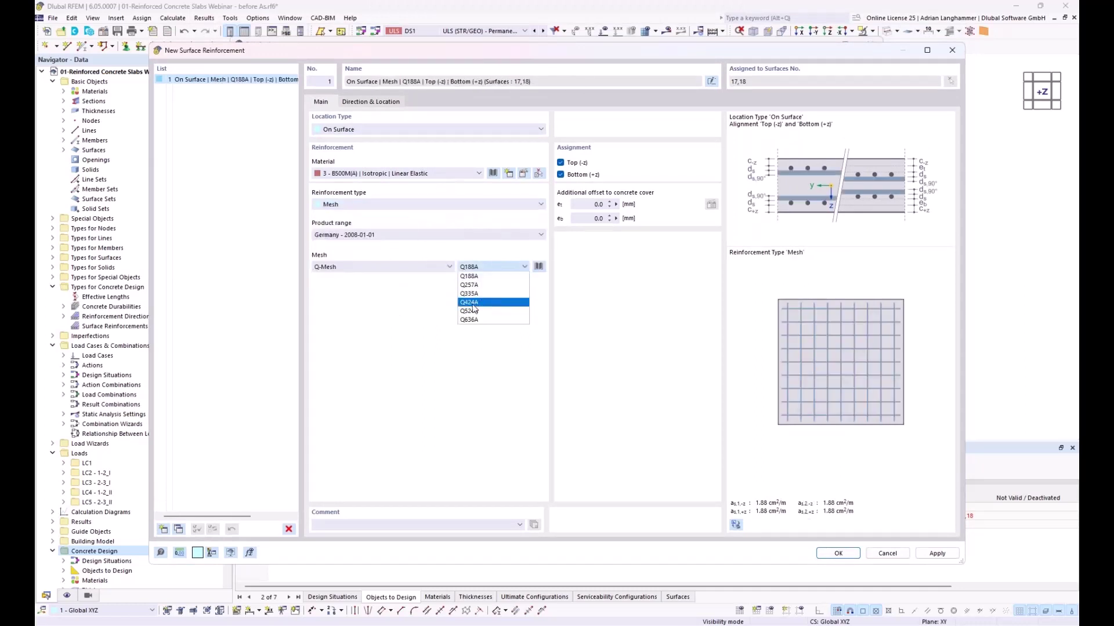
pyautogui.click(470, 302)
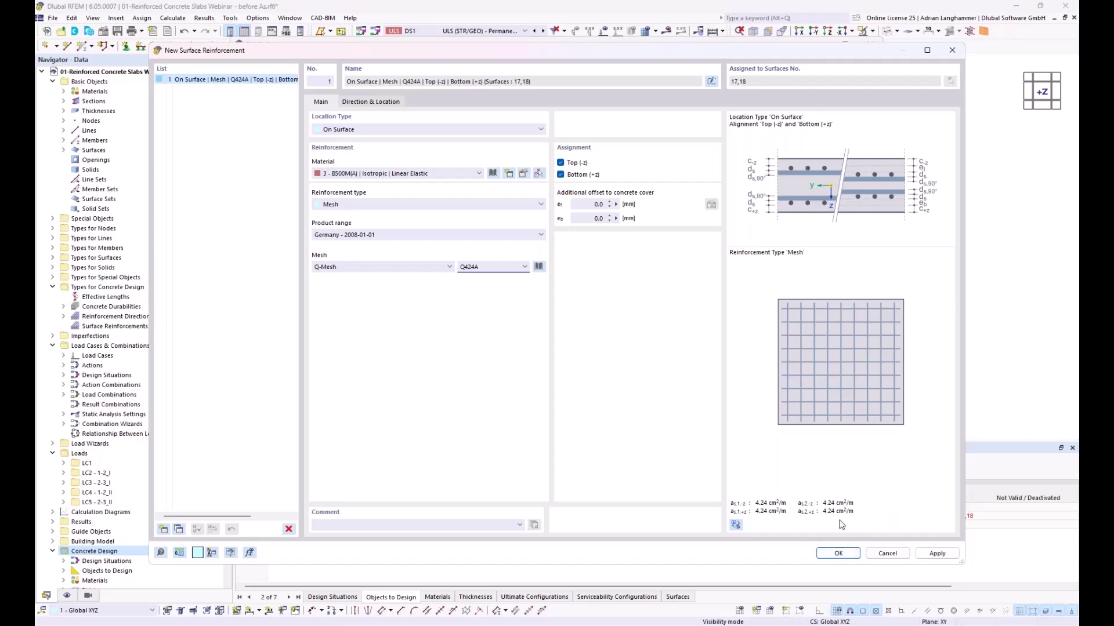
pyautogui.click(839, 555)
pyautogui.moveTo(677, 50); pyautogui.dragTo(637, 26)
pyautogui.click(905, 530)
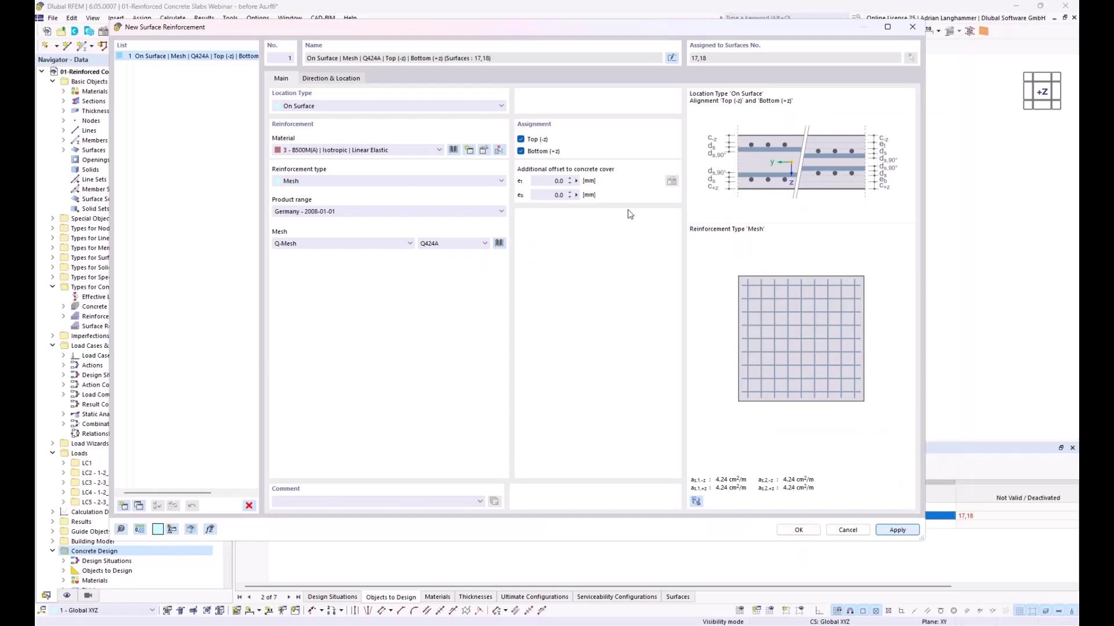
pyautogui.moveTo(570, 34); pyautogui.dragTo(624, 115)
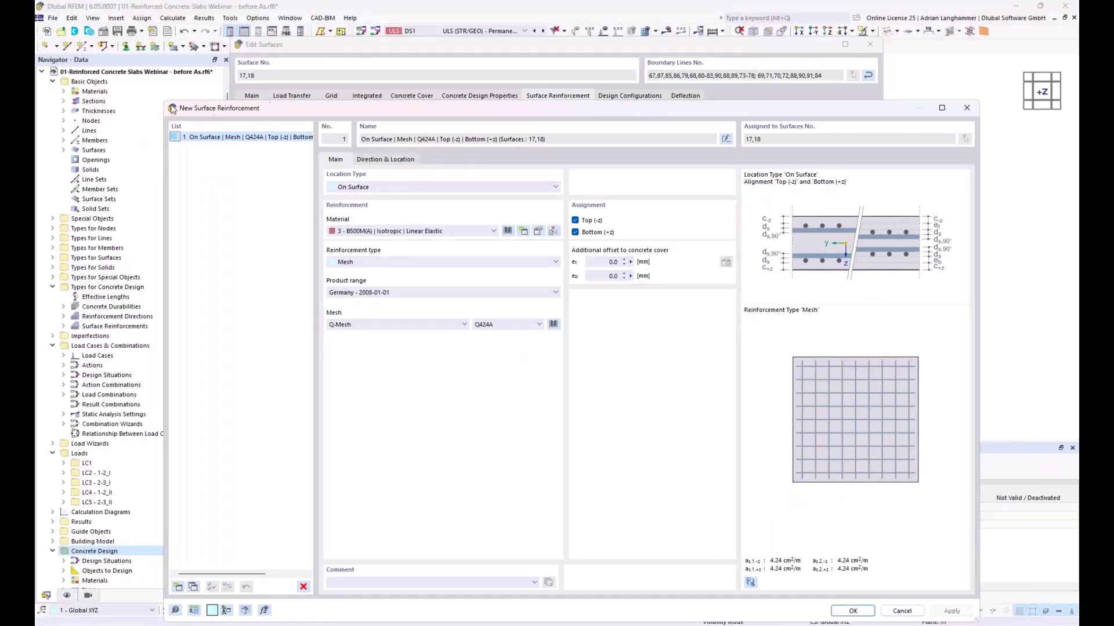
pyautogui.moveTo(277, 109); pyautogui.dragTo(277, 21)
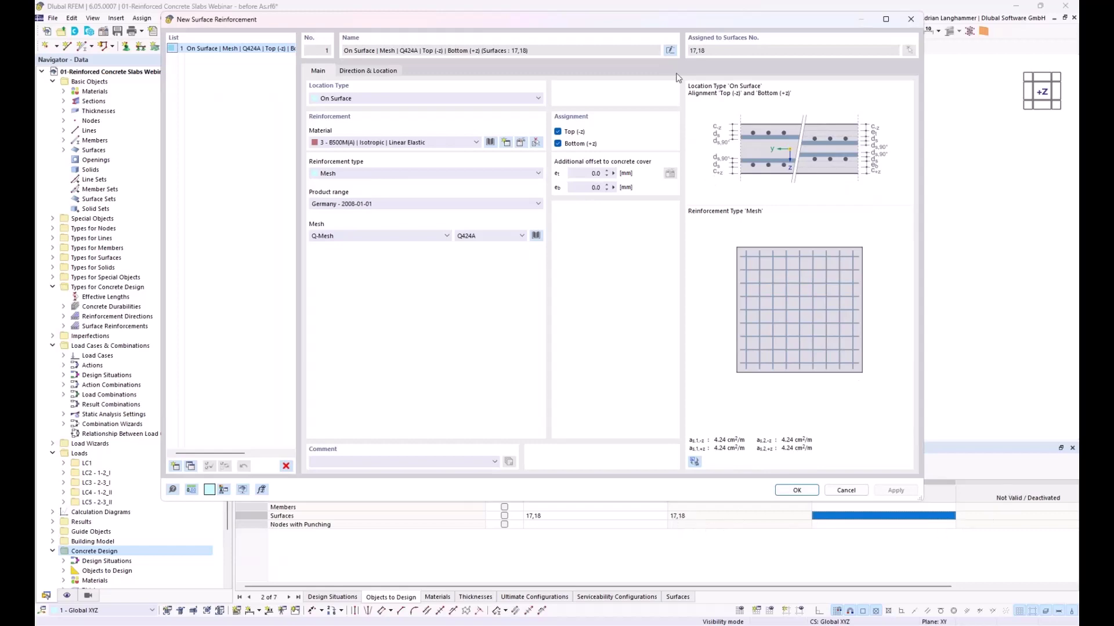
pyautogui.moveTo(653, 20); pyautogui.dragTo(542, 94)
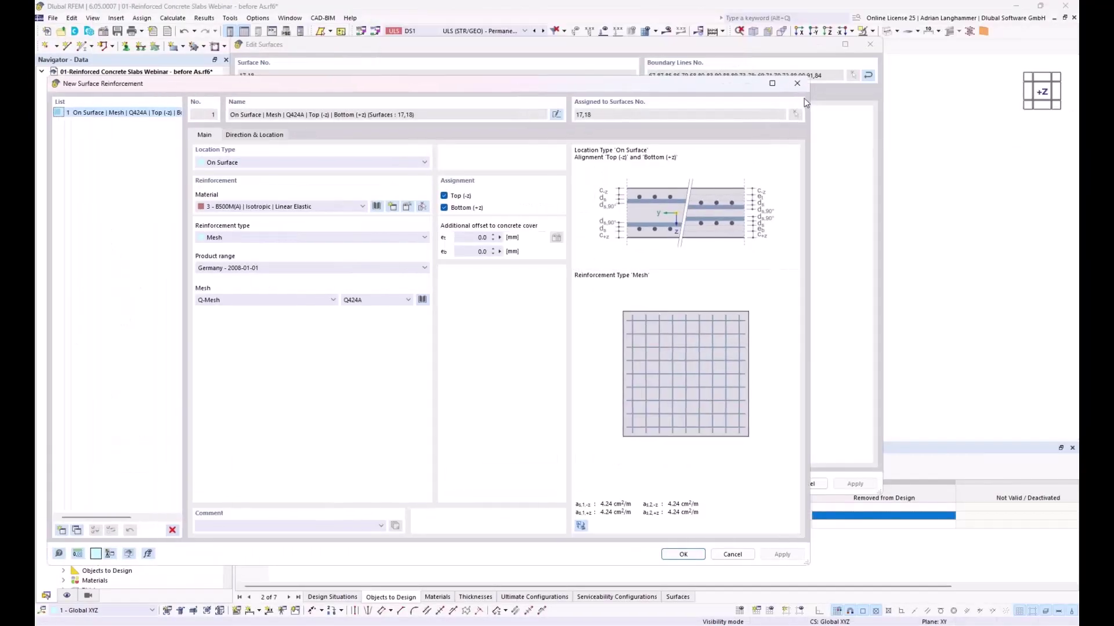
pyautogui.click(683, 555)
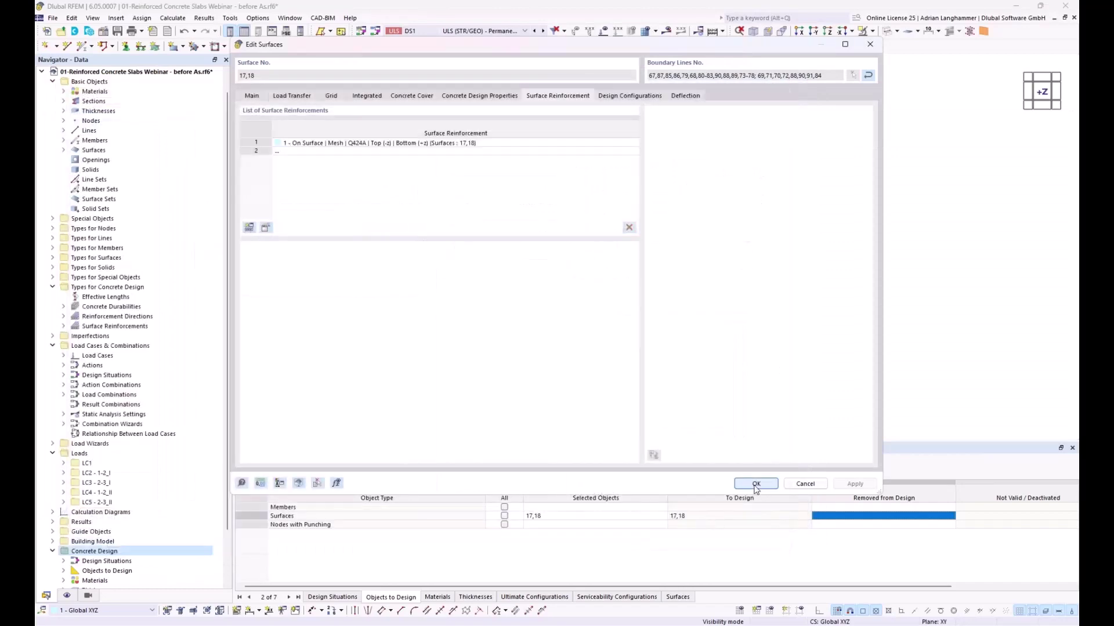
# Step: Review the ultimate and serviceability configurations assigned to surfaces 17 and 18 and accept the surface edits
pyautogui.click(618, 94)
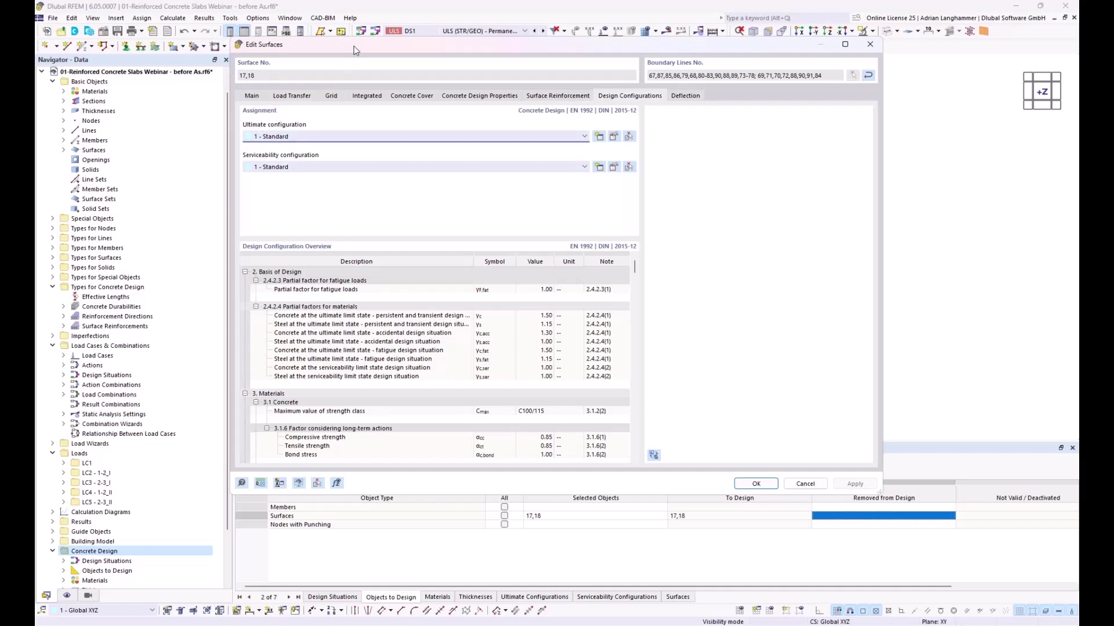
pyautogui.moveTo(351, 48); pyautogui.dragTo(373, 44)
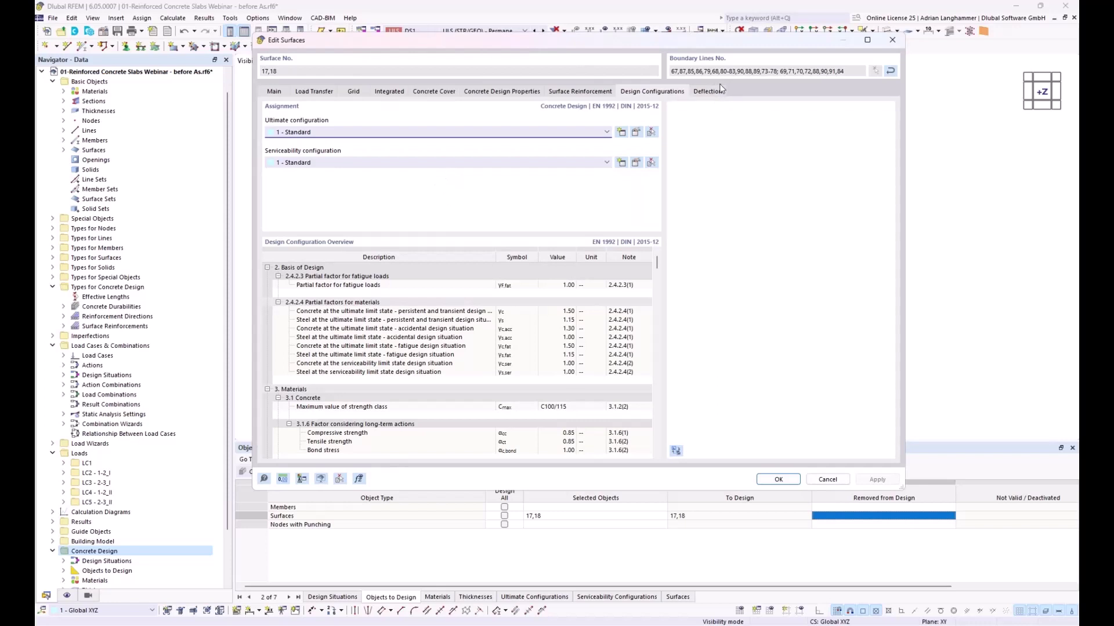
pyautogui.moveTo(657, 42); pyautogui.dragTo(647, 31)
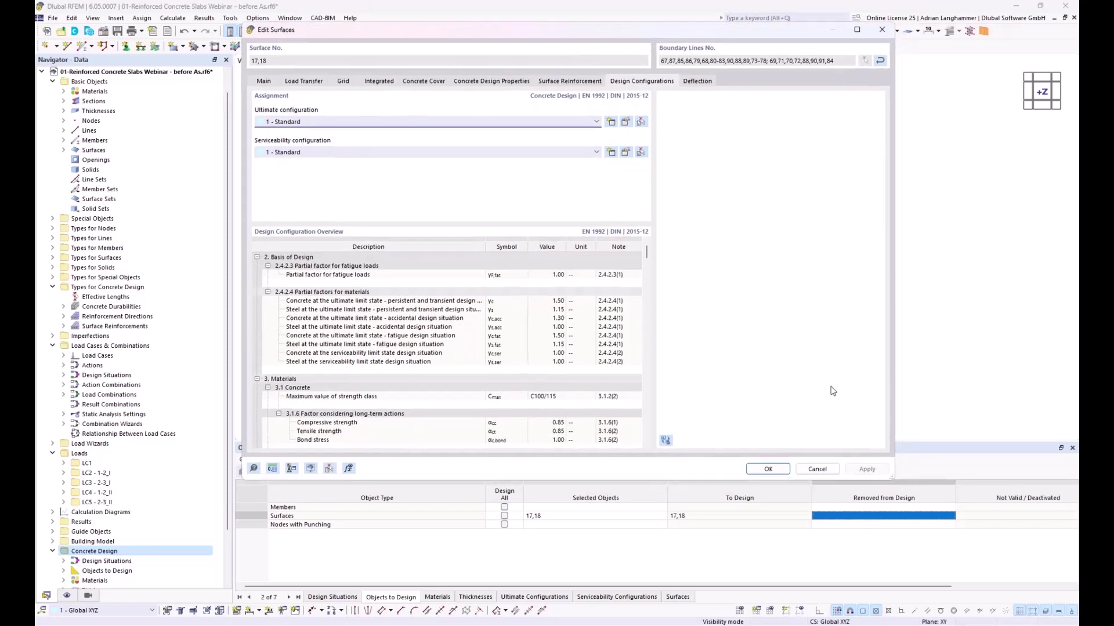
pyautogui.click(776, 466)
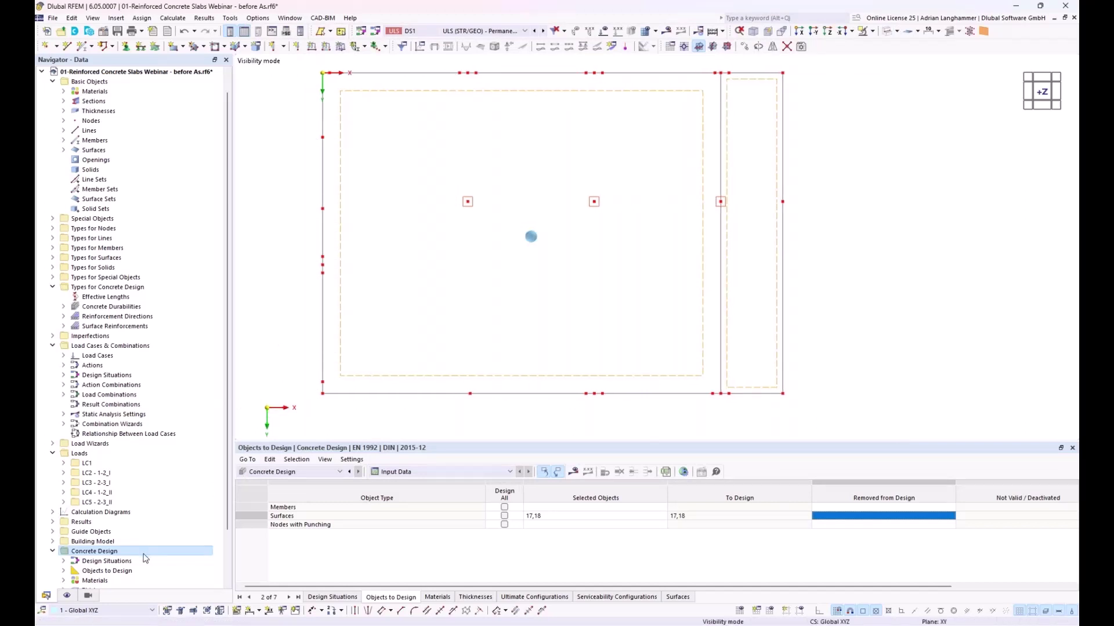
# Step: Open the Standard ultimate configuration of the concrete design to examine its surface design parameters
pyautogui.scroll(-2, 113, 447)
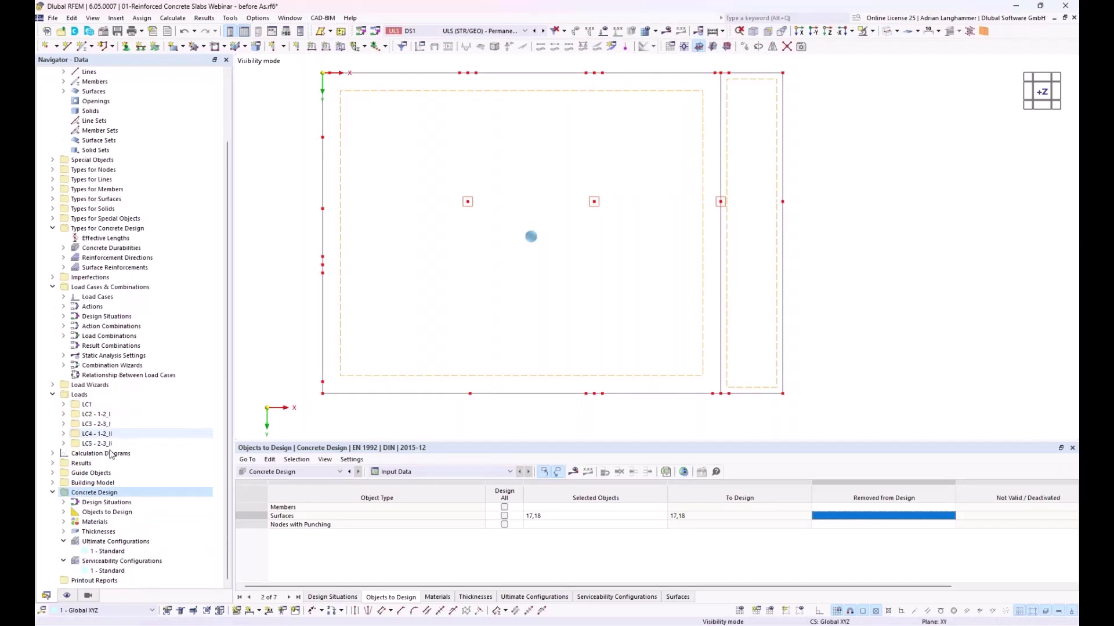
pyautogui.click(109, 553)
pyautogui.click(116, 571)
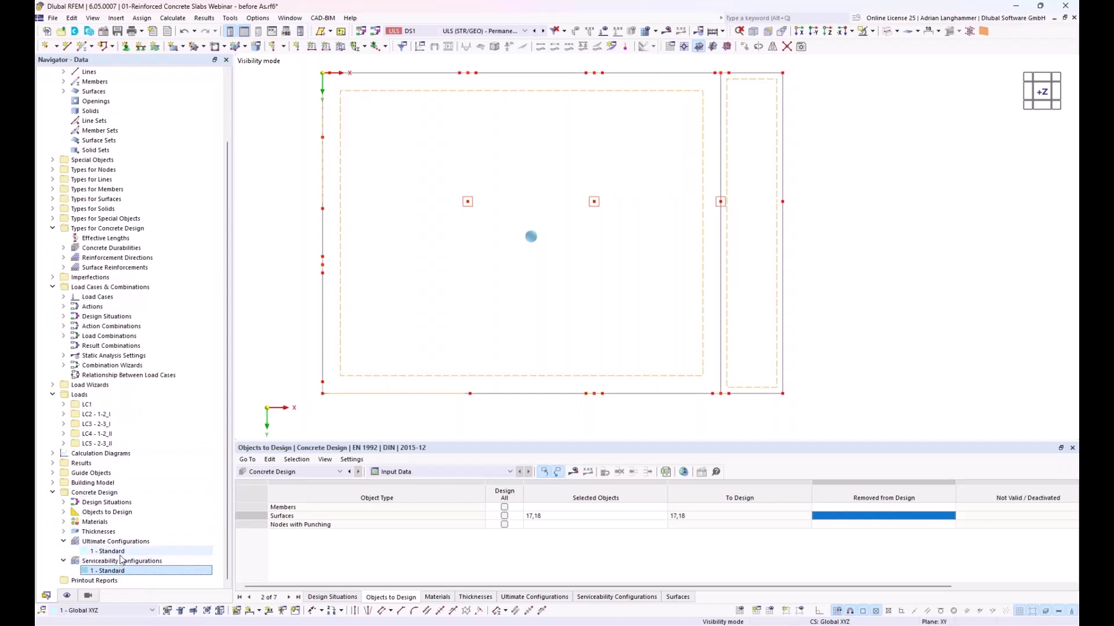
pyautogui.doubleClick(110, 552)
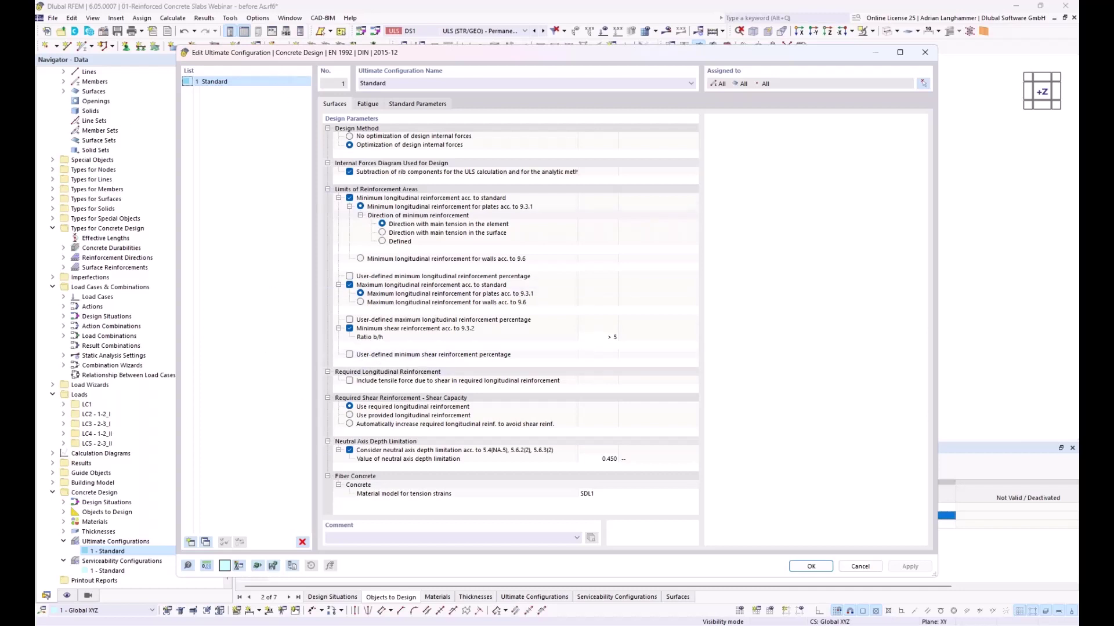
# Step: In the Standard serviceability configuration, switch off the steel stress limitation and set the stress distribution prior to cracking to bending restraint (kc = 0.4)
pyautogui.click(861, 567)
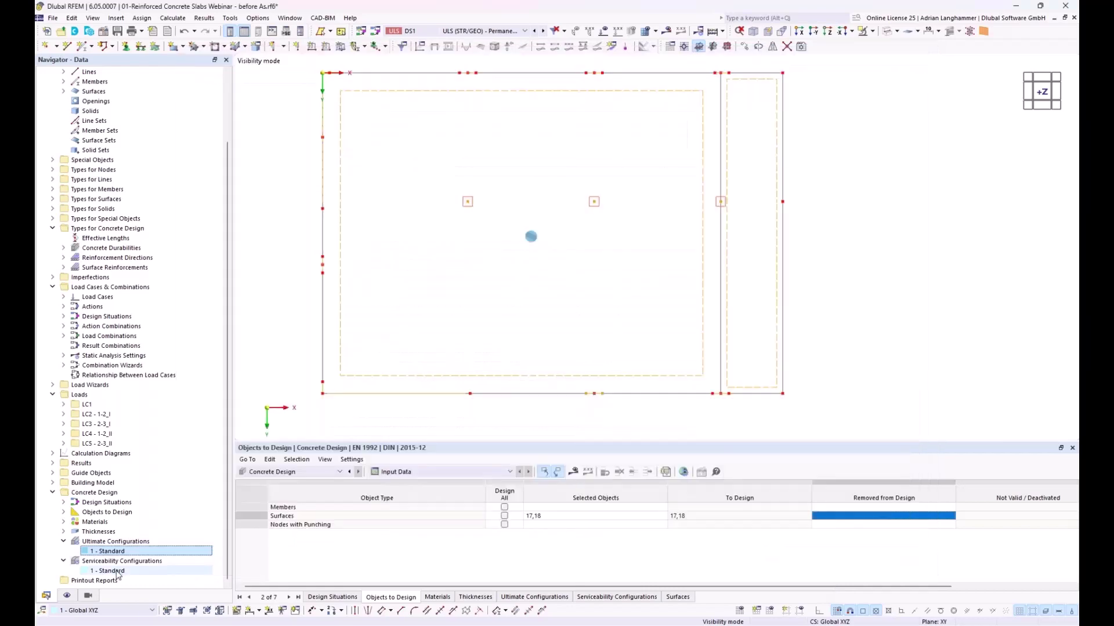
pyautogui.doubleClick(99, 573)
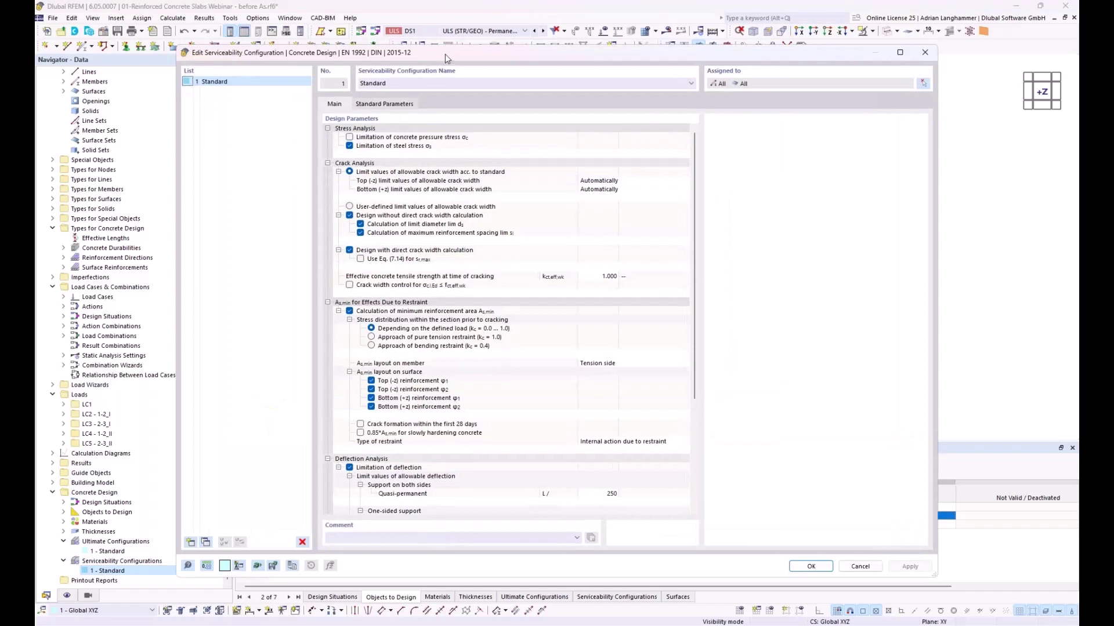
pyautogui.moveTo(444, 54)
pyautogui.mouseDown()
pyautogui.moveTo(436, 36)
pyautogui.moveTo(450, 32)
pyautogui.mouseUp()
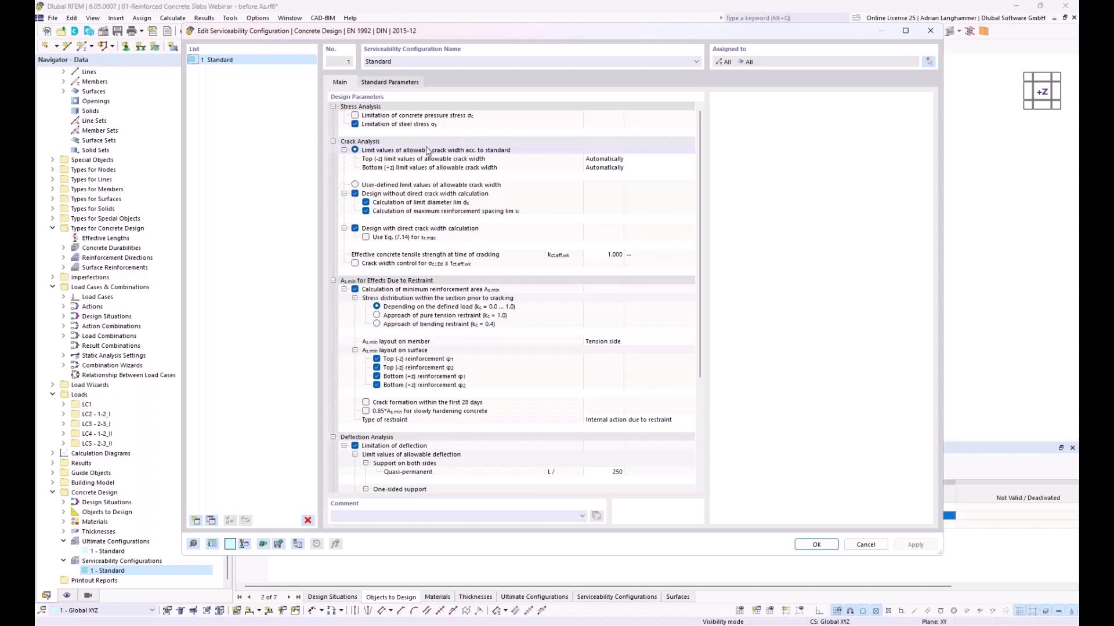
pyautogui.click(355, 125)
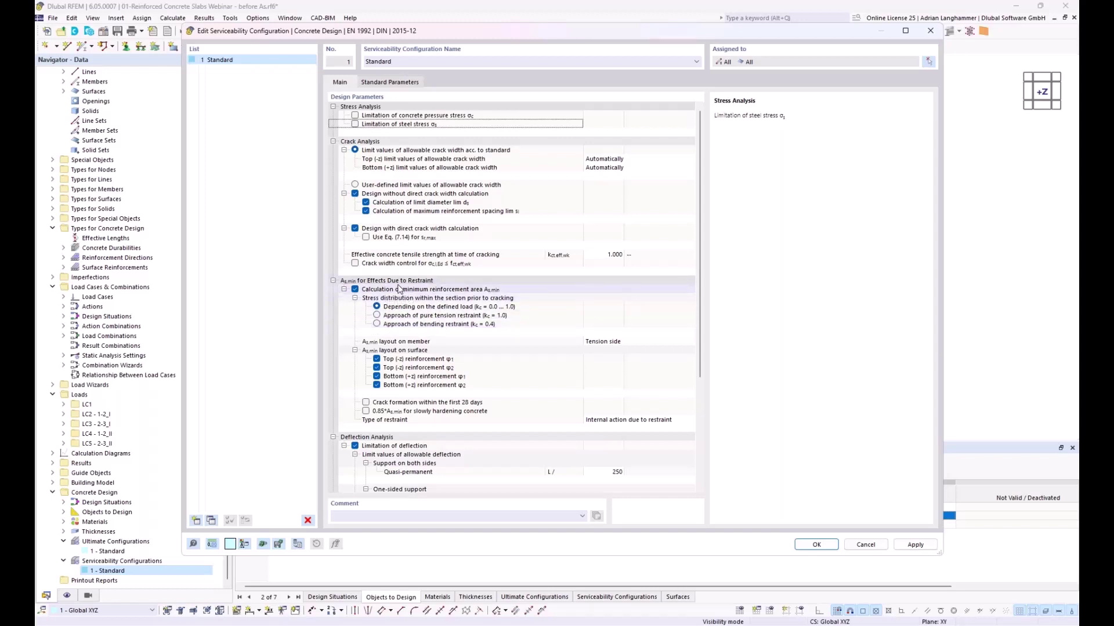
pyautogui.click(381, 325)
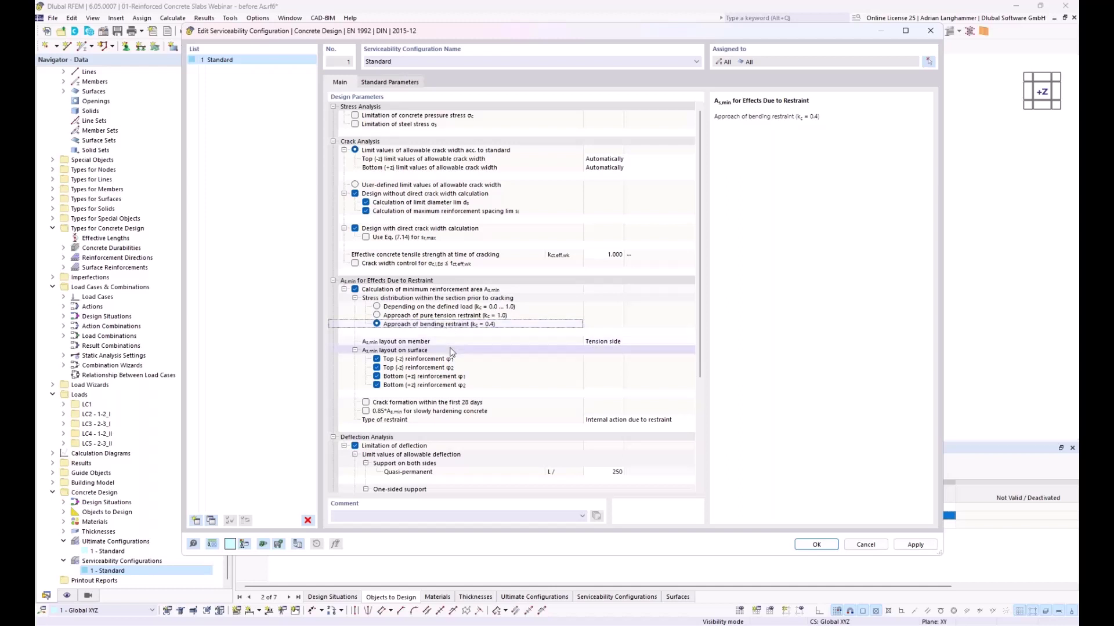
# Step: Switch off the limitation of deflection, check the automatic longitudinal reinforcement increase option, and accept the serviceability configuration
pyautogui.scroll(-6, 379, 365)
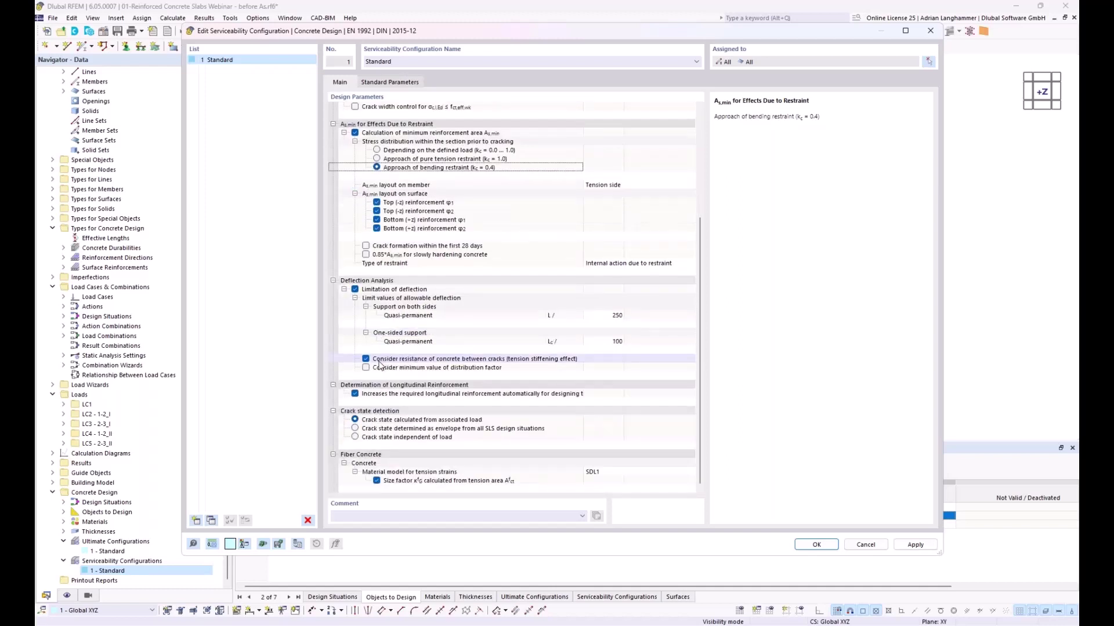
pyautogui.click(355, 289)
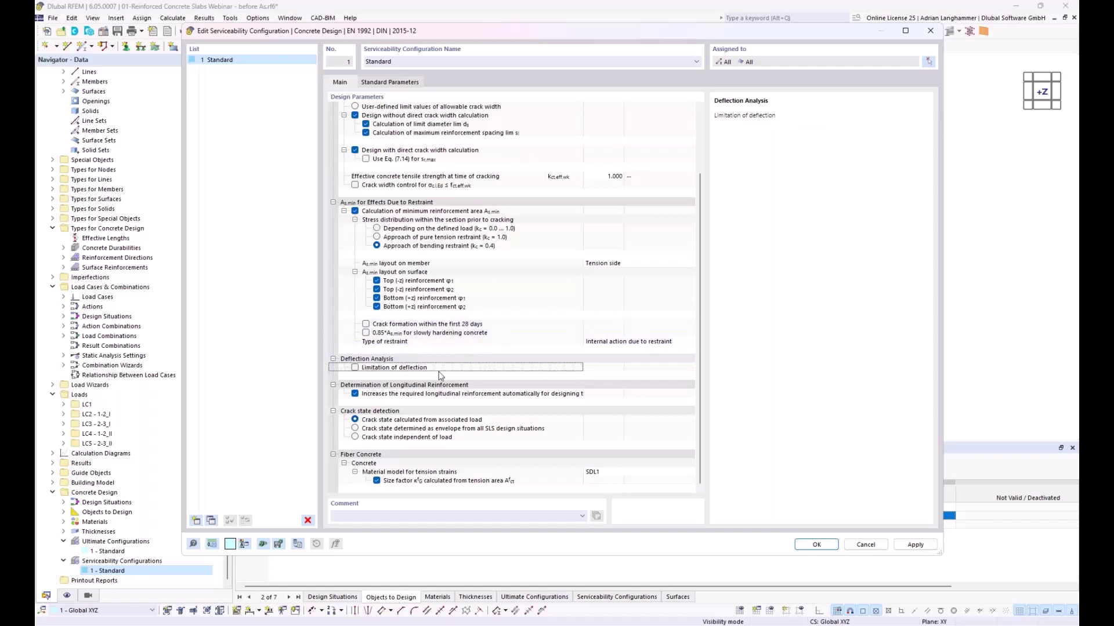
pyautogui.click(429, 394)
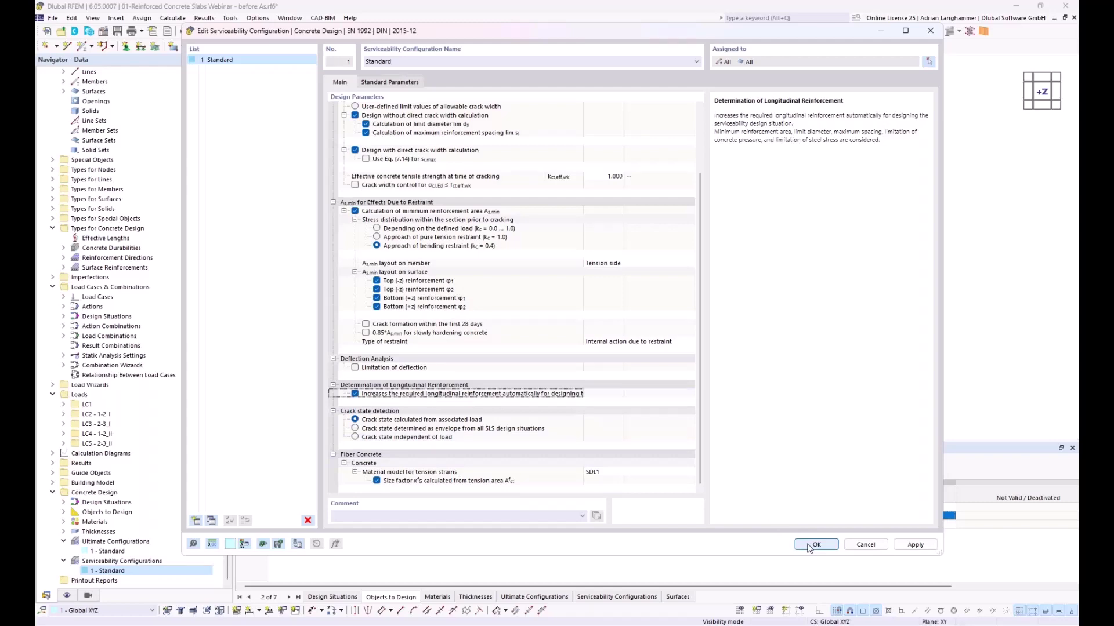
pyautogui.press('Return')
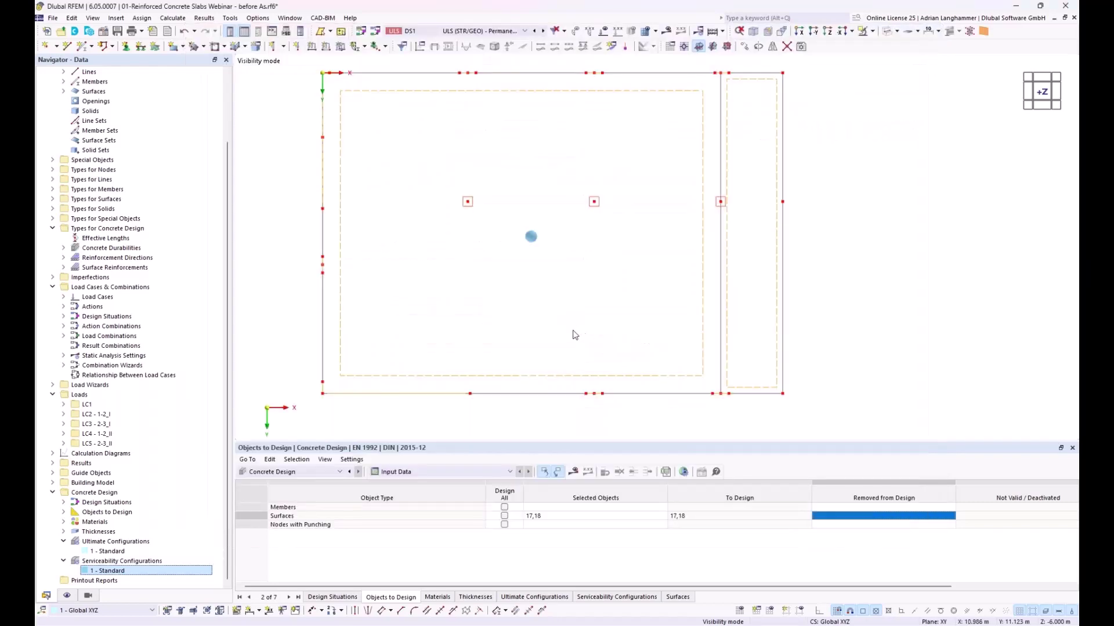
# Step: Calculate the concrete design of surfaces 17 and 18 and display its results
pyautogui.moveTo(569, 336); pyautogui.dragTo(596, 367, button='middle')
pyautogui.moveTo(544, 442); pyautogui.dragTo(544, 461)
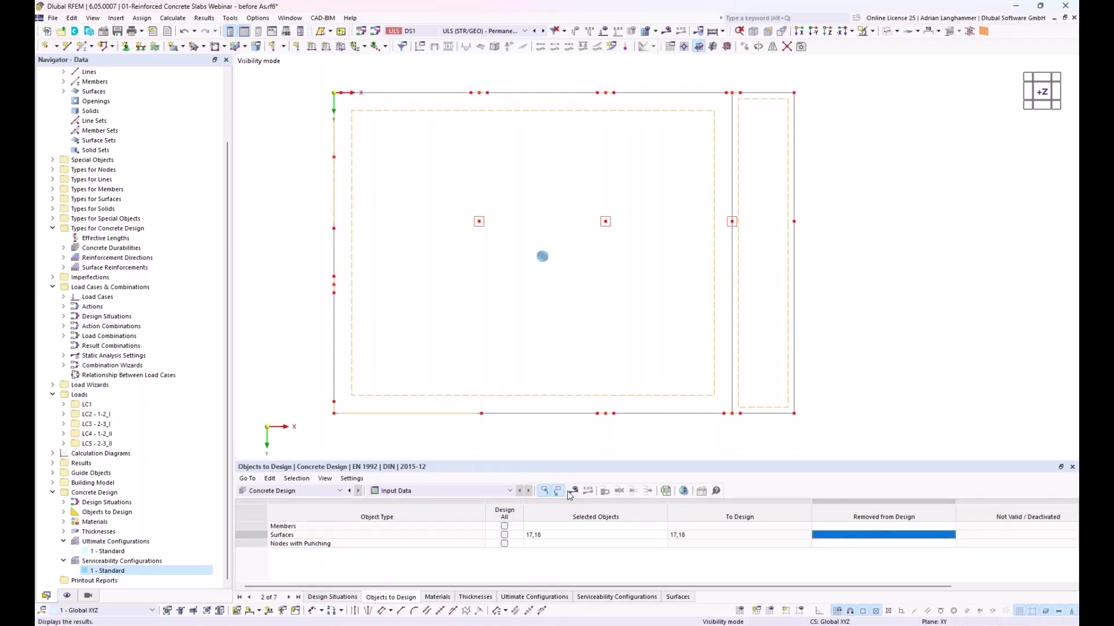
pyautogui.click(575, 492)
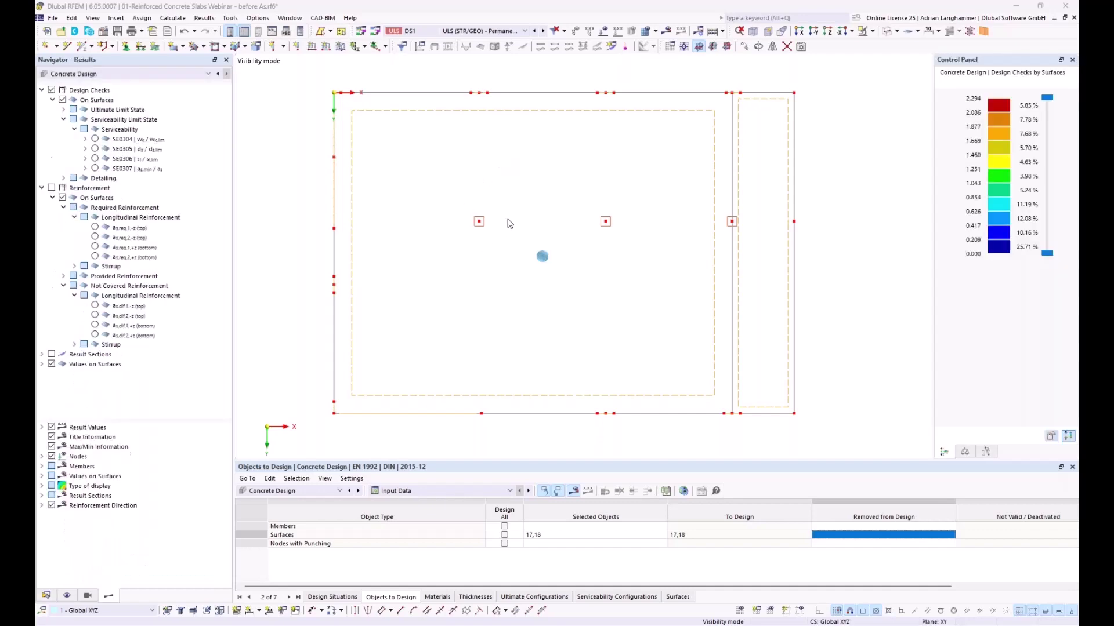
# Step: Examine the required longitudinal reinforcement of the slab in directions 1 and 2, first for the top side and then for the bottom side
pyautogui.click(96, 230)
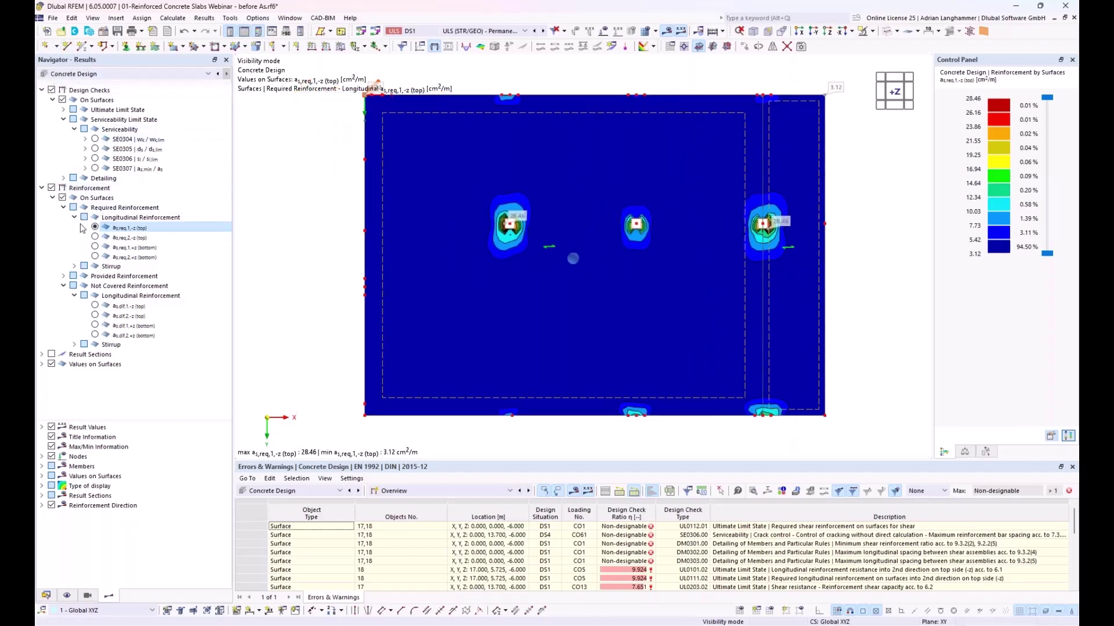
pyautogui.click(109, 188)
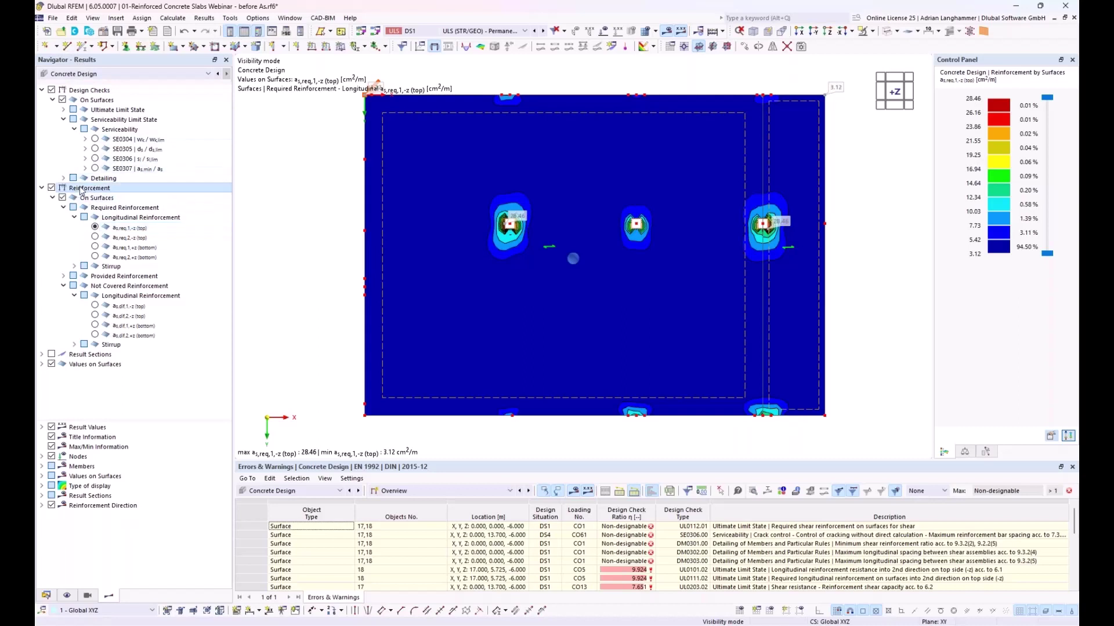
pyautogui.click(96, 238)
pyautogui.click(95, 238)
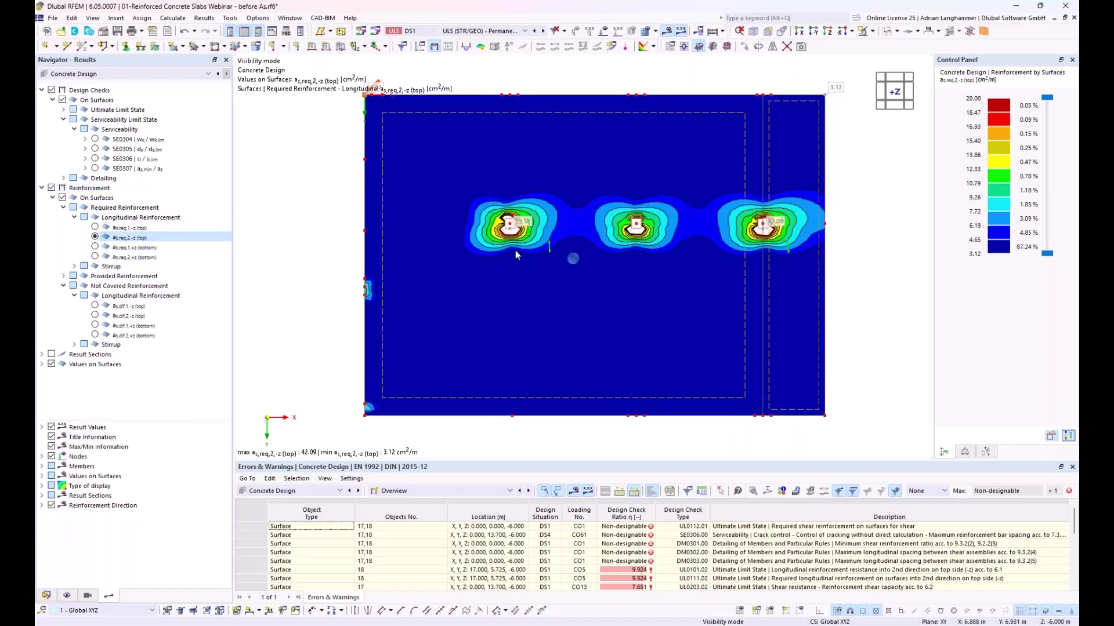
pyautogui.click(95, 247)
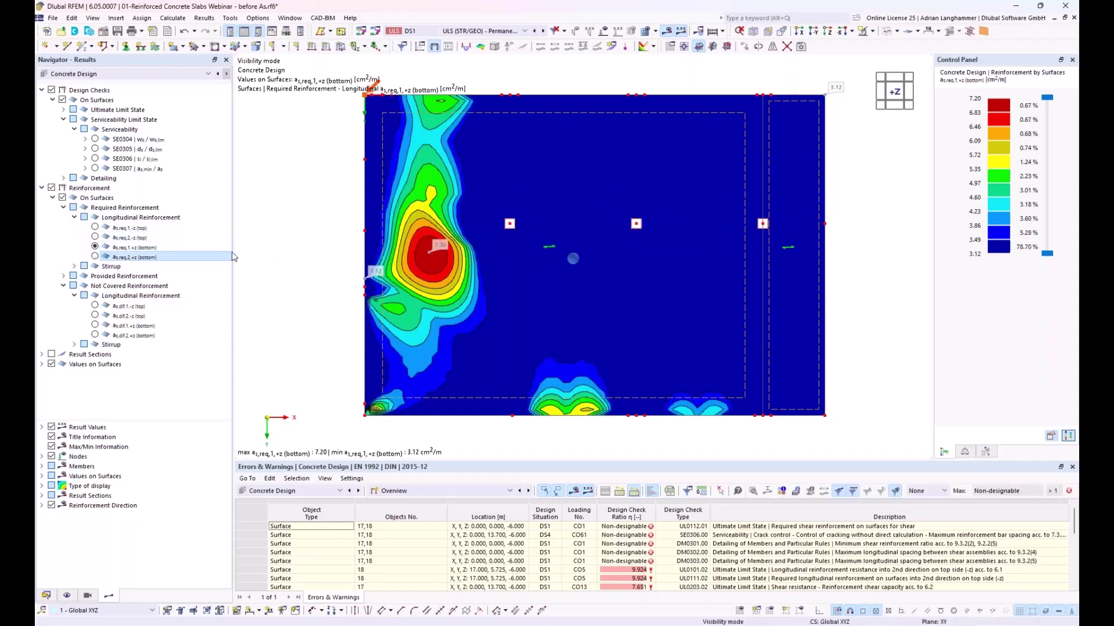
pyautogui.click(95, 256)
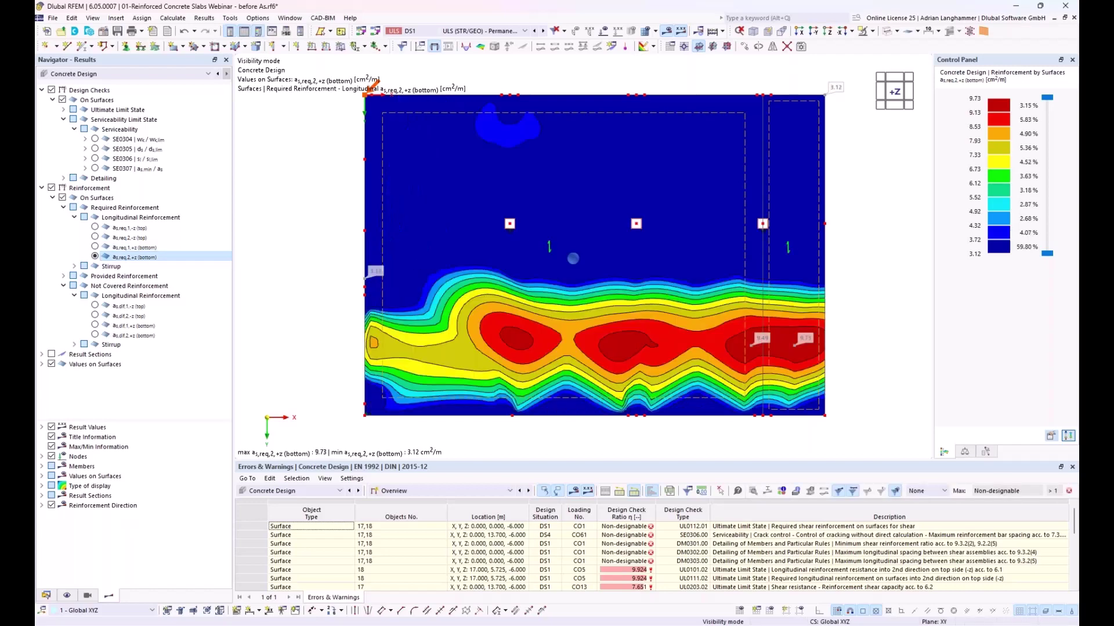